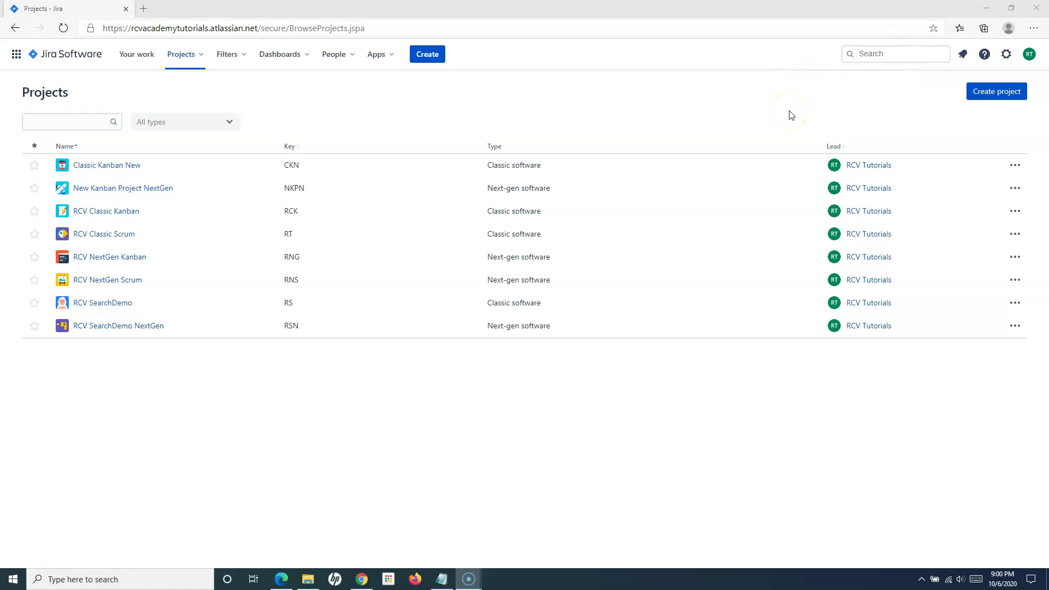
Open issue RT-7 by entering its issue key in the quick search.
left_click(791, 114)
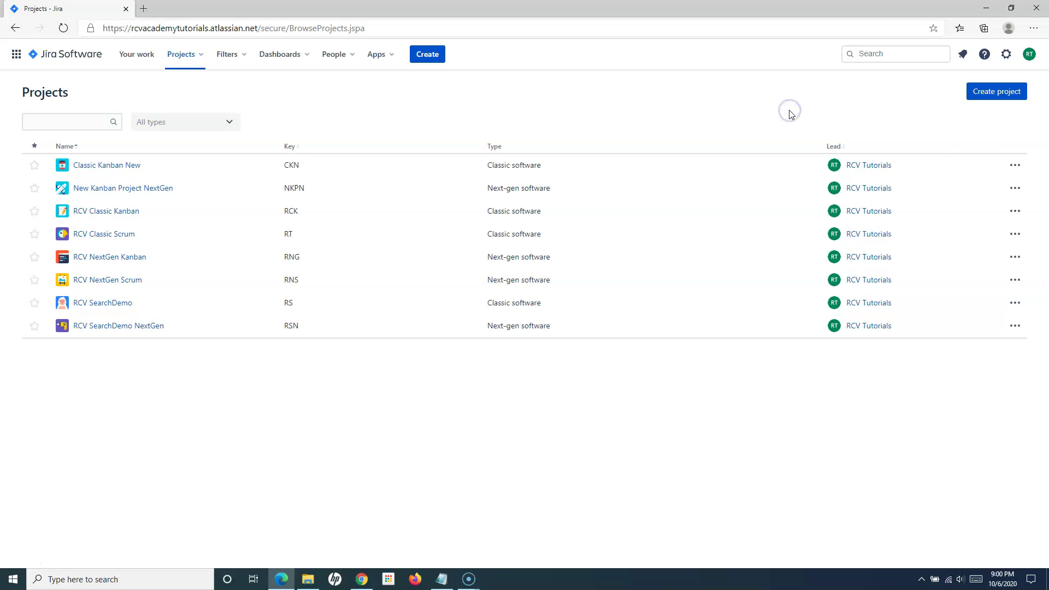
key("/")
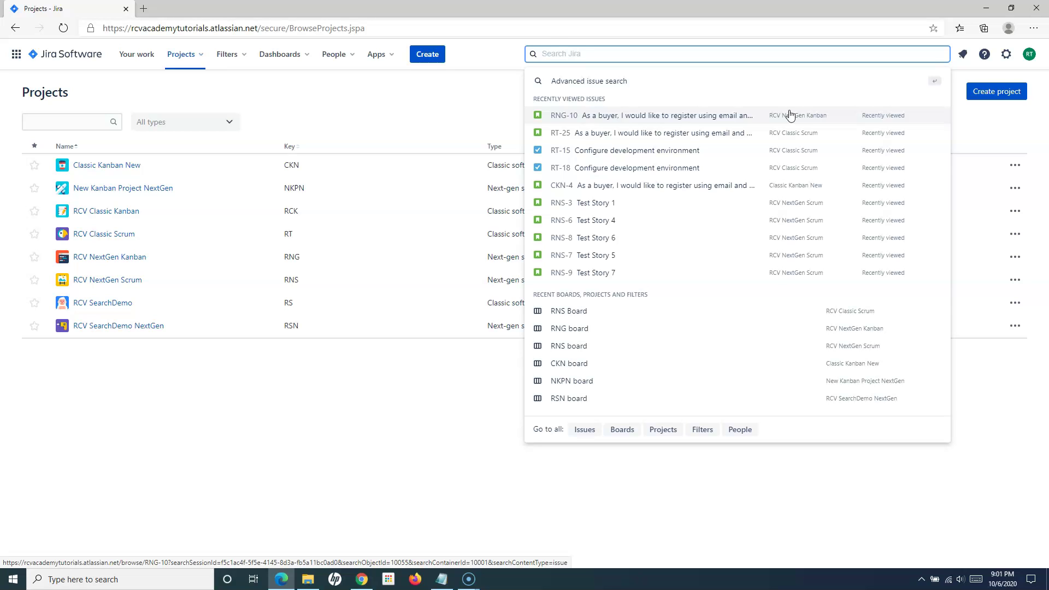
type("RT")
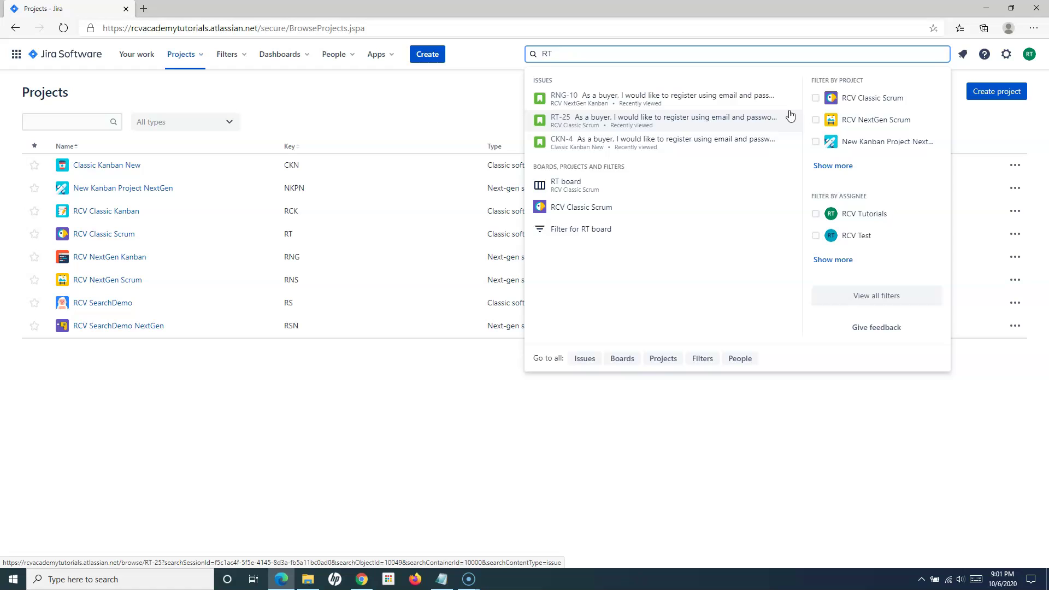
type("-7")
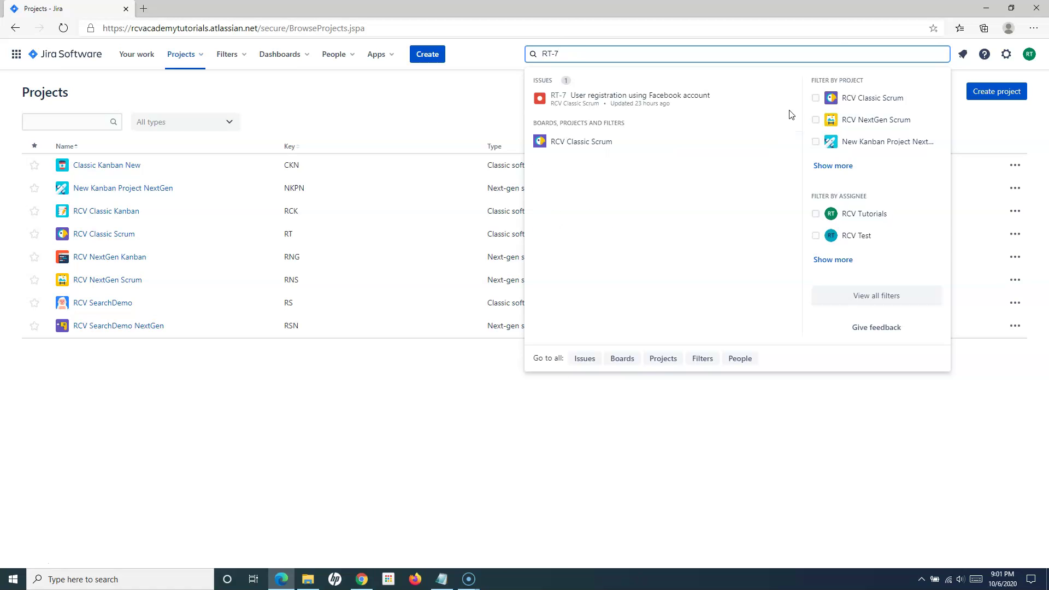
key("Return")
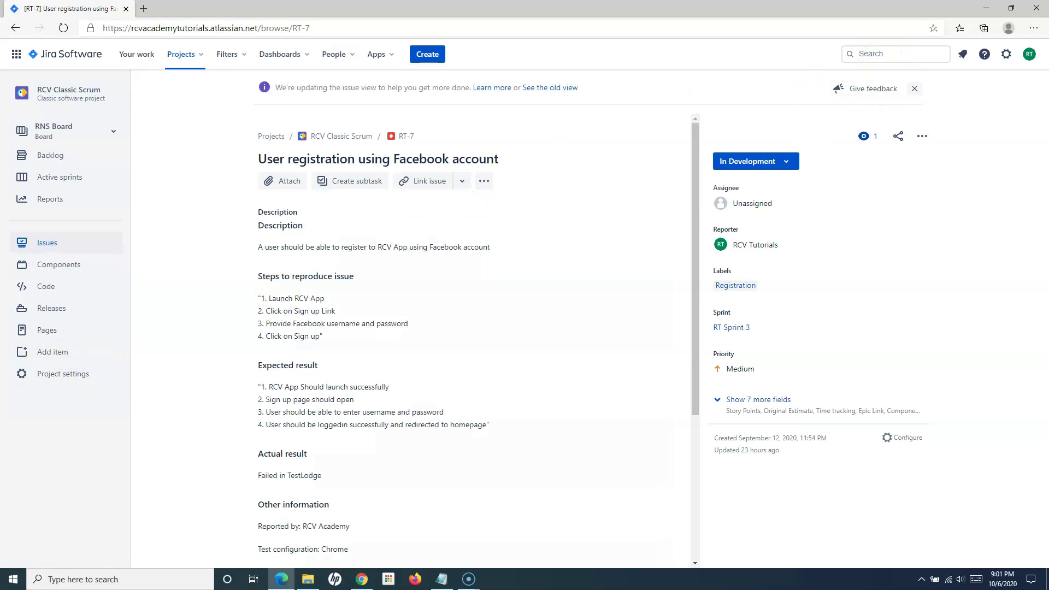
key("alt+Tab")
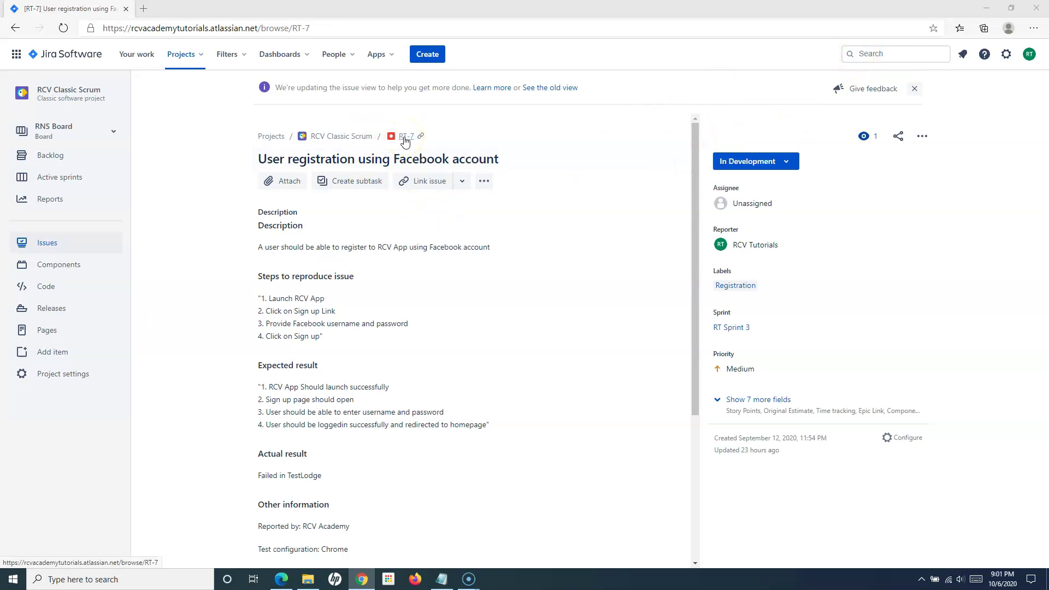
Find and open issue RT-25 with the quick search.
left_click(899, 54)
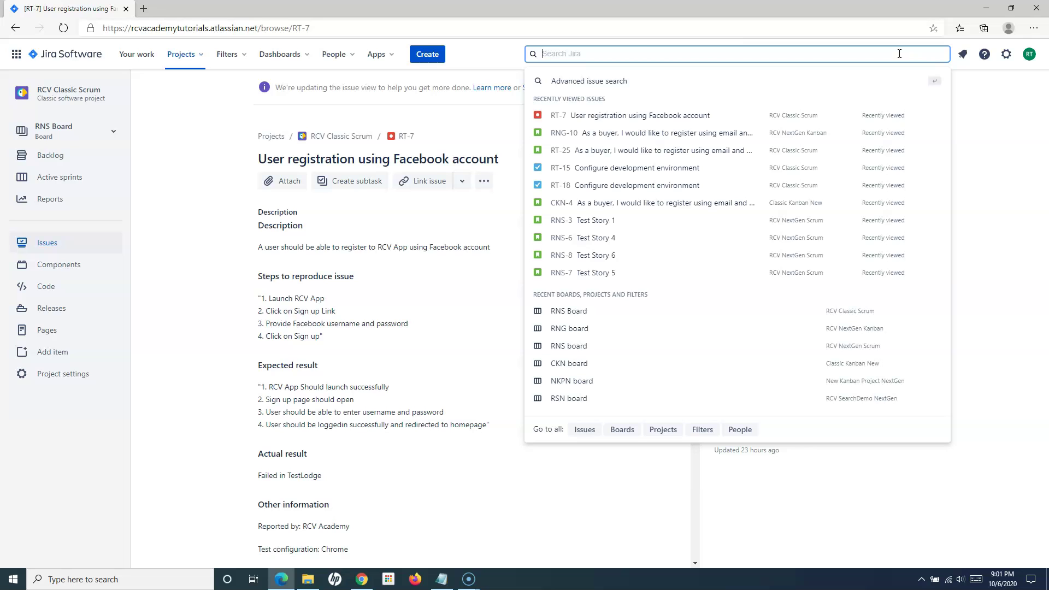
type("RT-18")
key("Return")
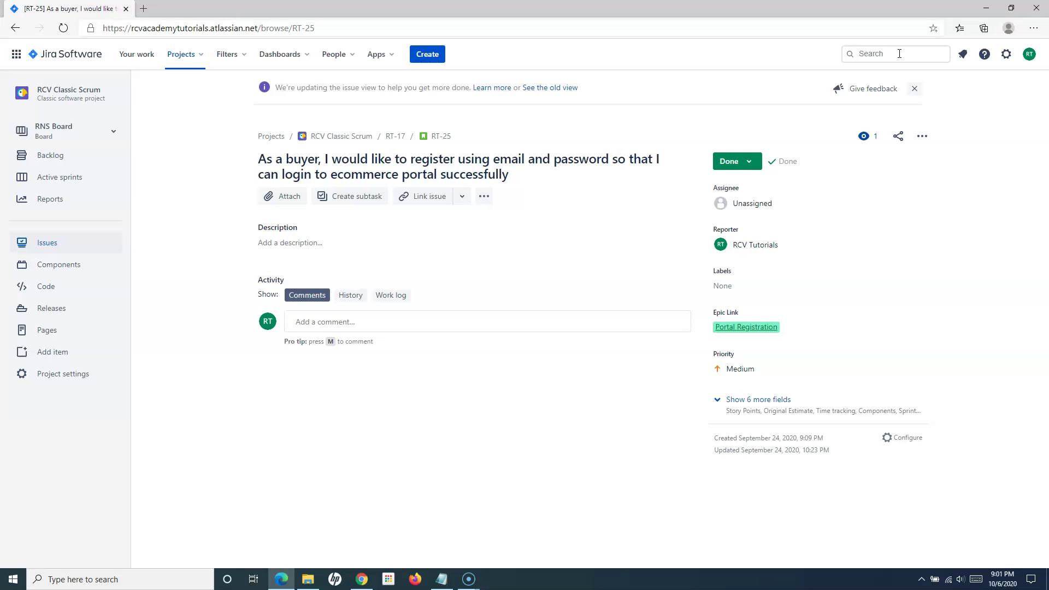
Run a quick search for project key RT and look through the full list of the project's issues.
left_click(897, 53)
type("RT")
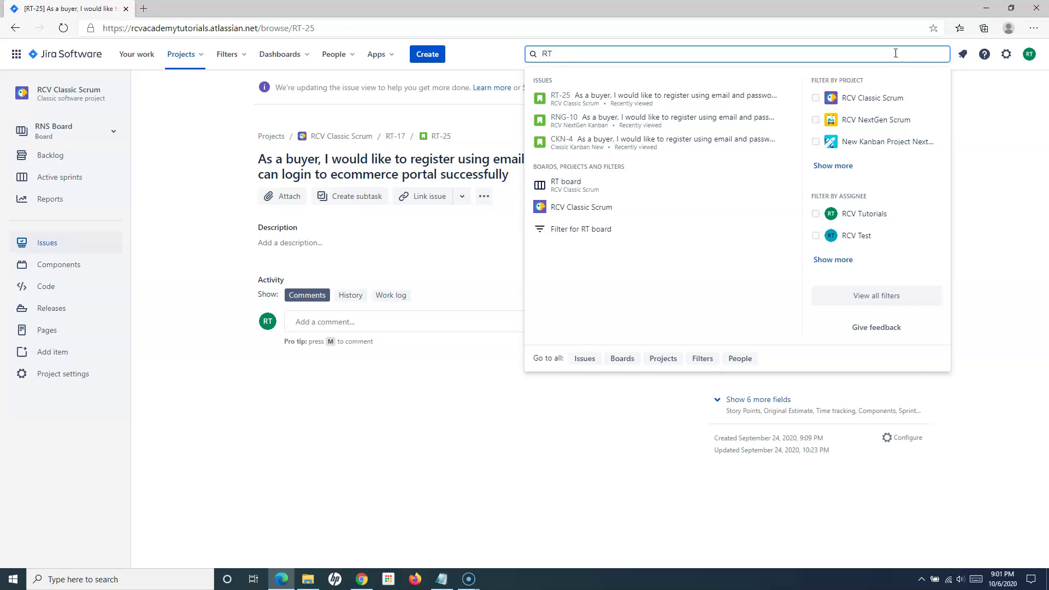
key("Return")
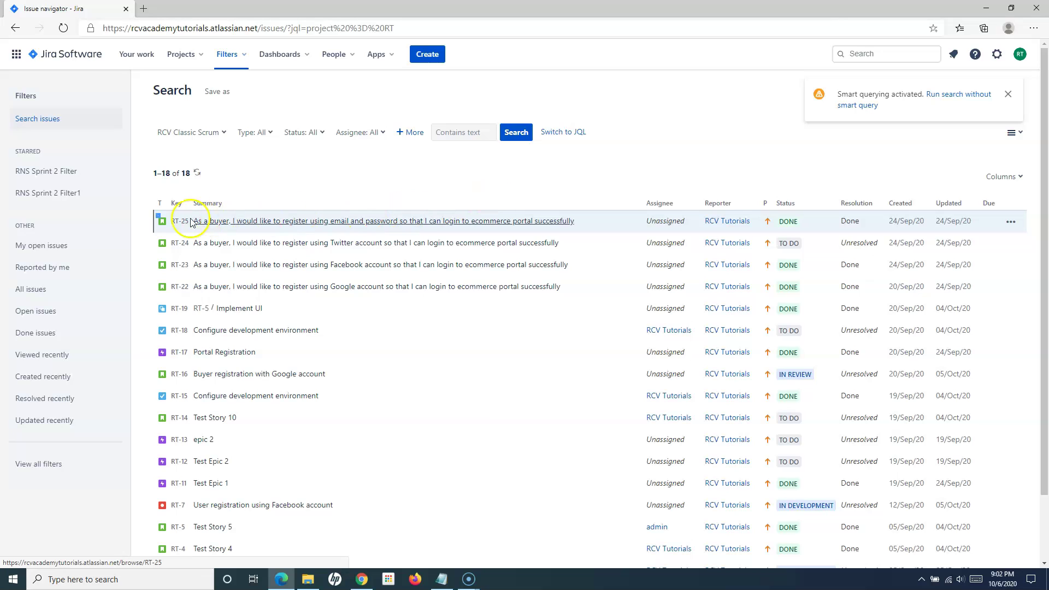
scroll(175, 421, "down", 2)
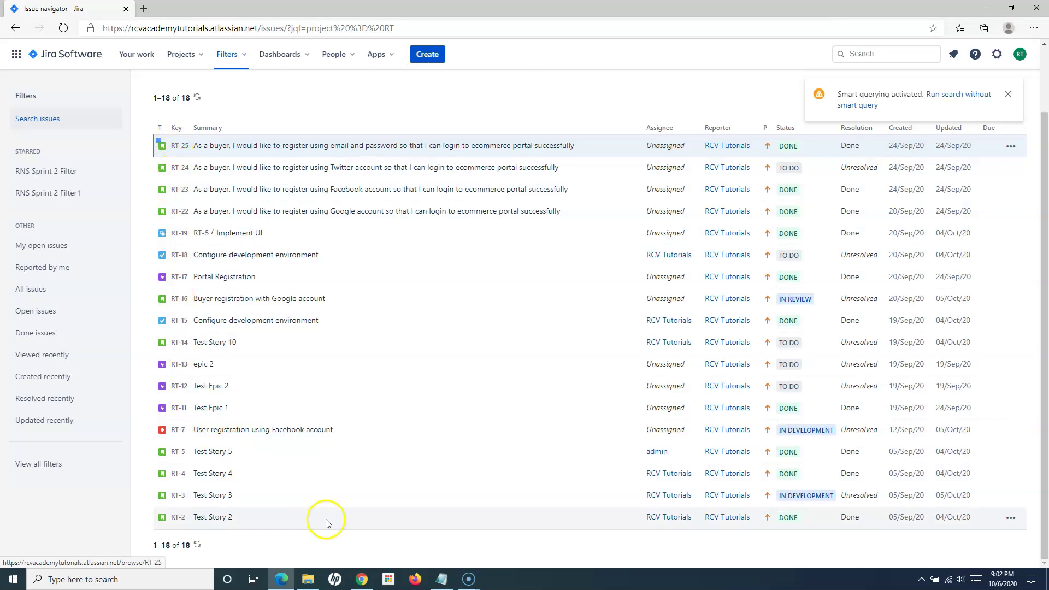
scroll(326, 523, "up", 2)
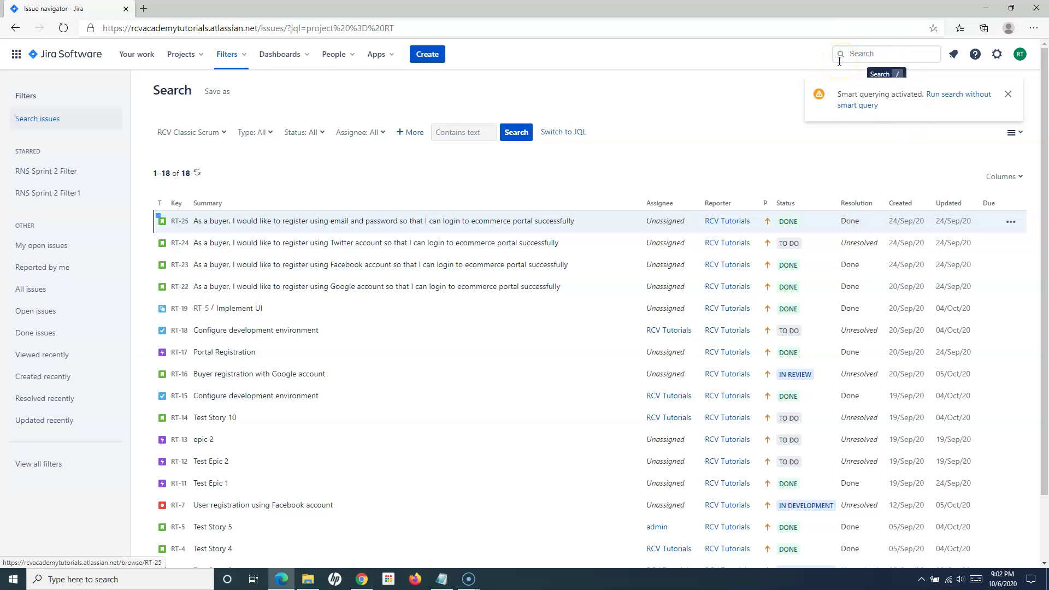
Run a quick search with the smart query "my" to list issues assigned to the current user.
left_click(860, 53)
type("/my")
key("Return")
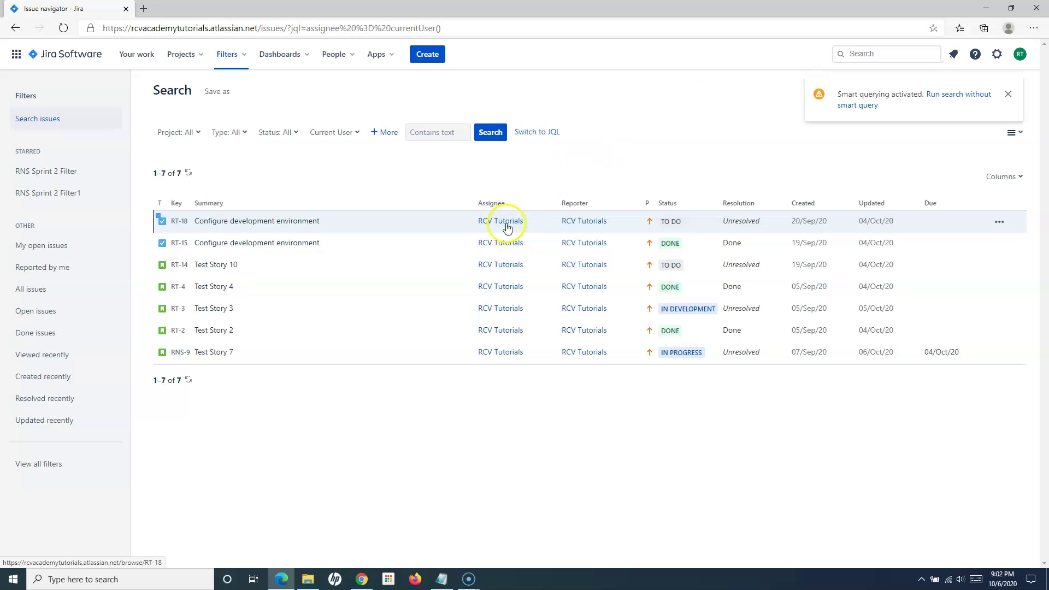
Run the quick search "my open bugs" to look for open bugs assigned to the current user.
left_click(871, 55)
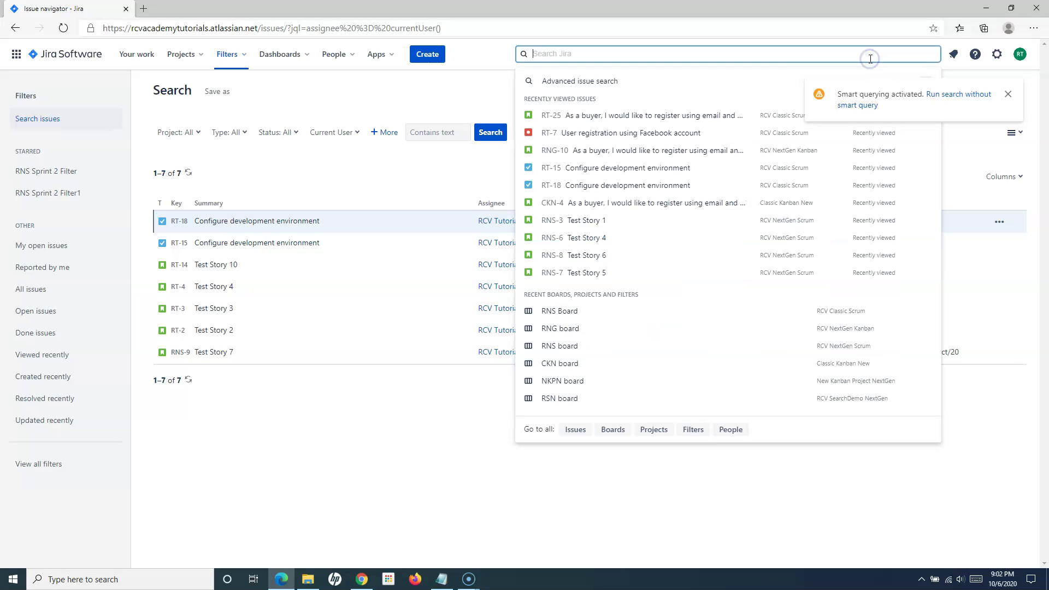
type("my open")
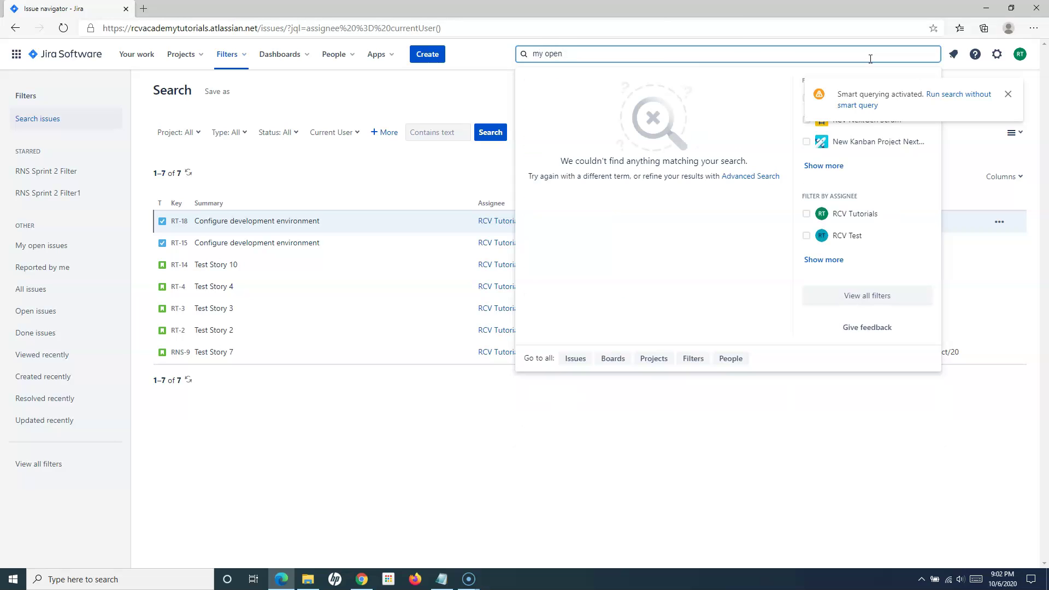
type(" bugs")
key("Return")
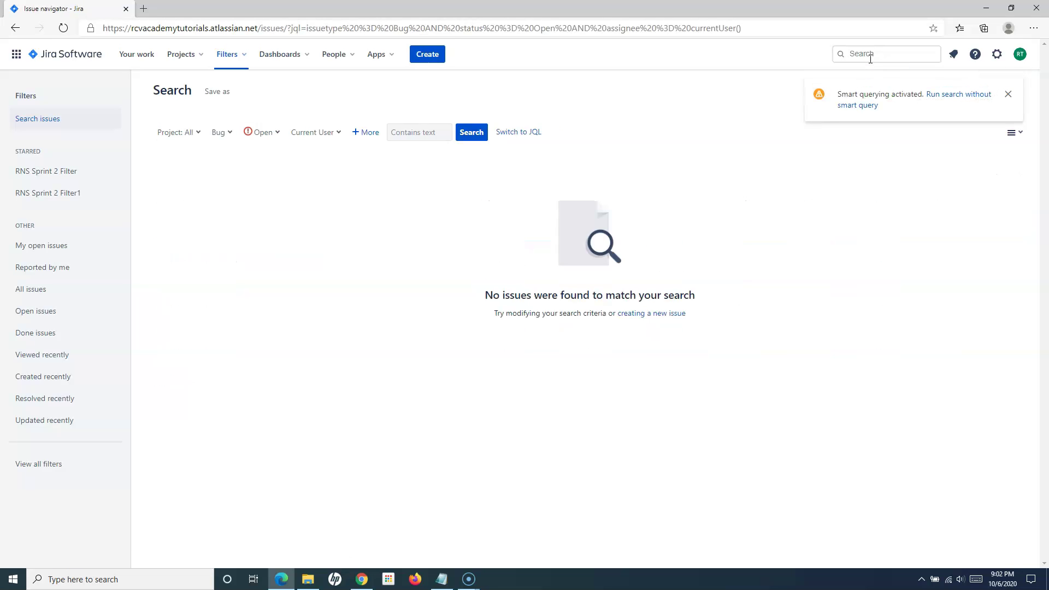
Run the quick search "my to do bugs" to look for the current user's bugs still to do.
left_click(870, 54)
type("my tas")
key("BackSpace")
key("BackSpace")
type("o do bugs")
key("Return")
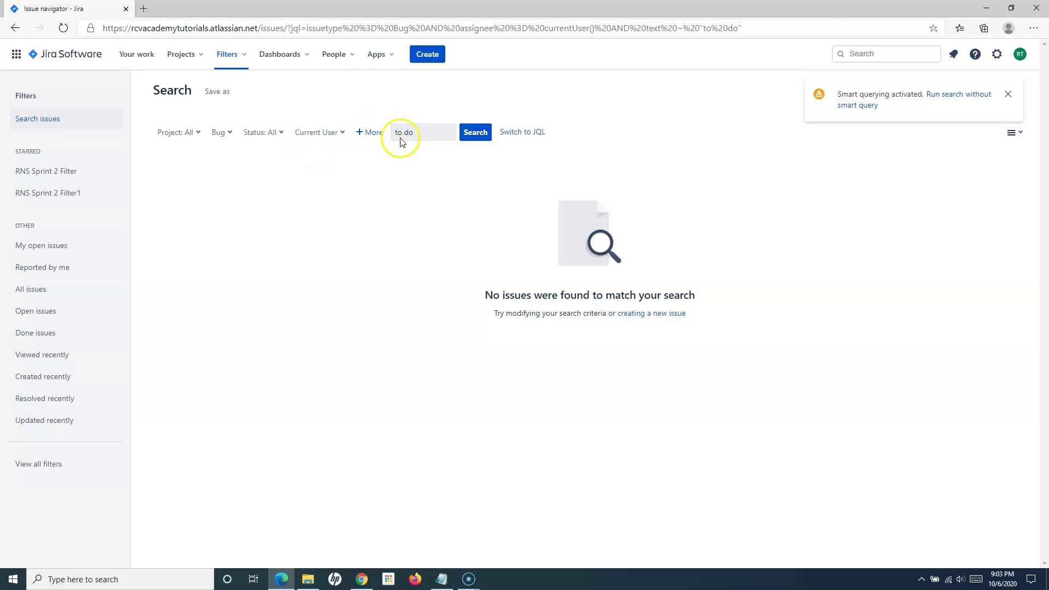
Run the quick search "my closed bugs" and inspect the available statuses in the status filter.
left_click(885, 54)
type("my ")
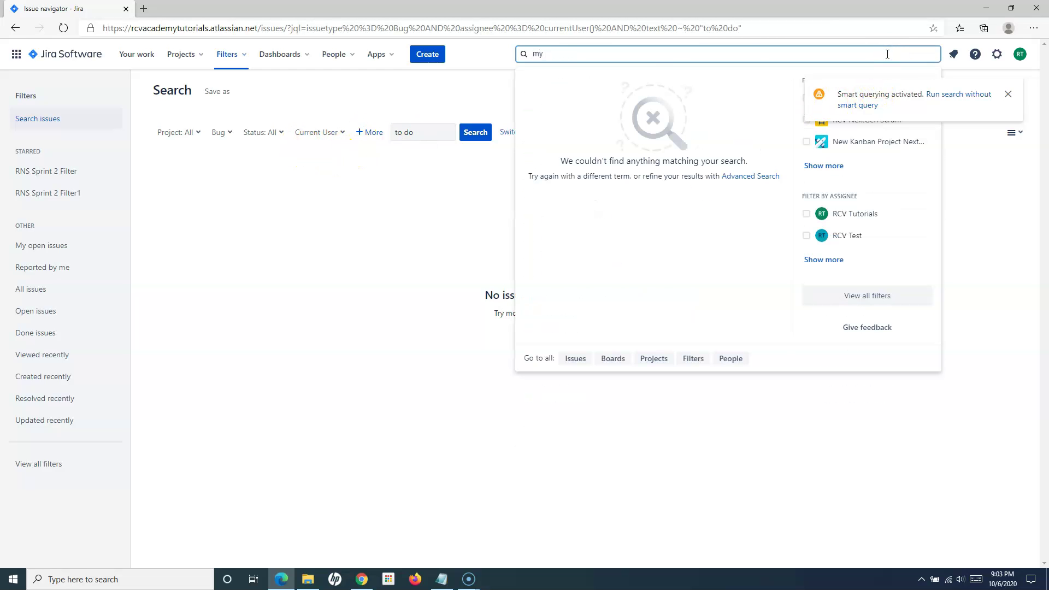
type("closed bugs")
key("Return")
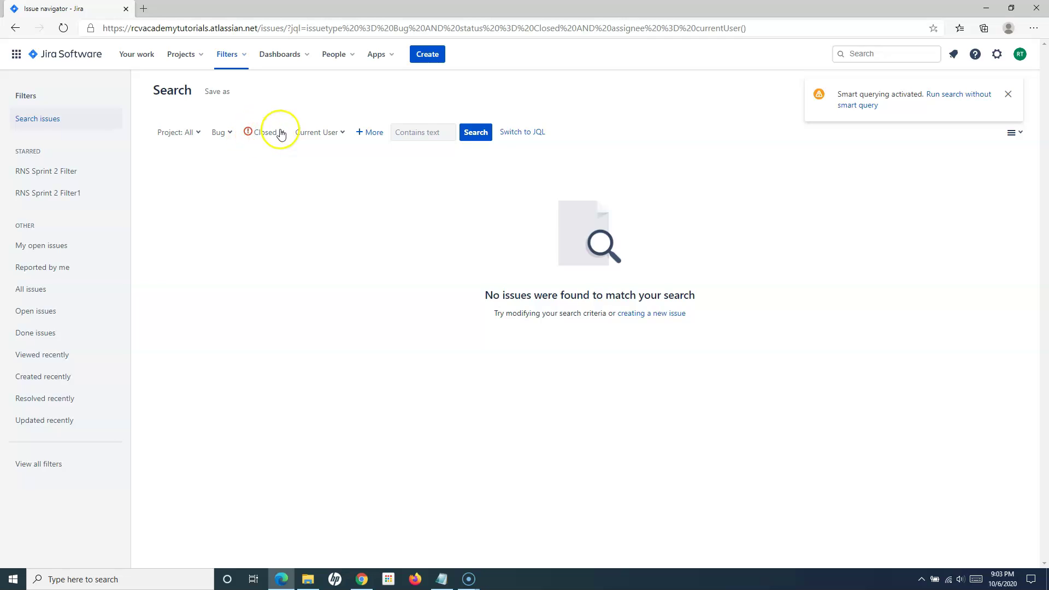
left_click(280, 134)
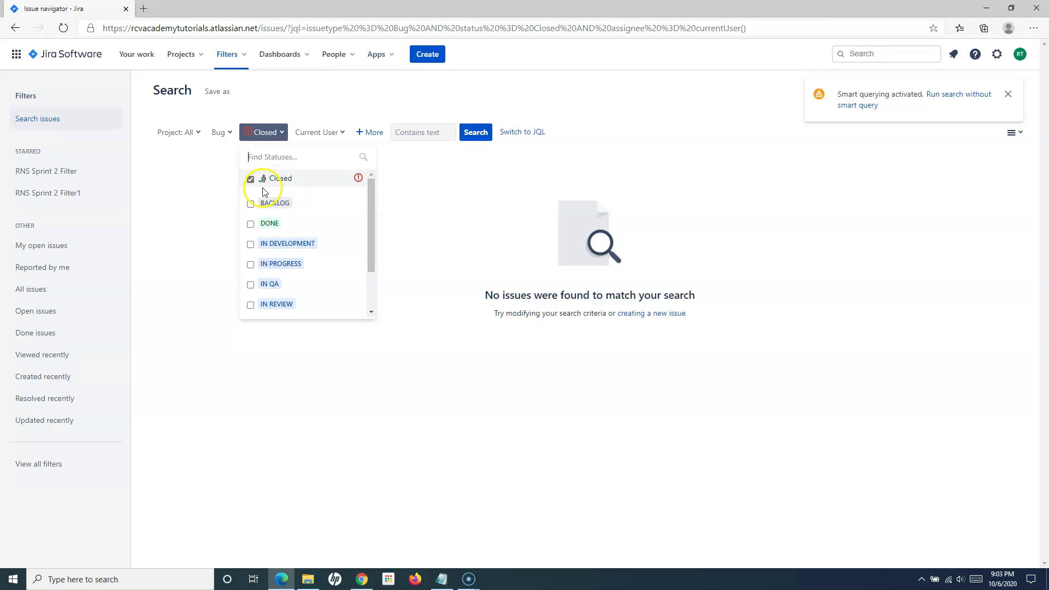
Run the quick search "my done bugs" and inspect the issue types offered by the type filter.
left_click(883, 54)
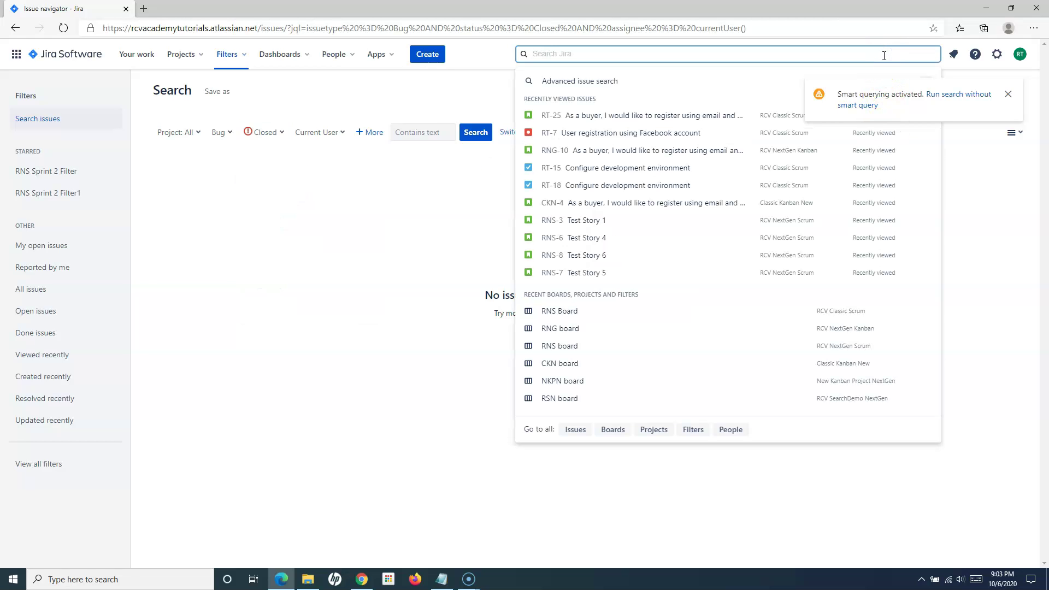
type("my done")
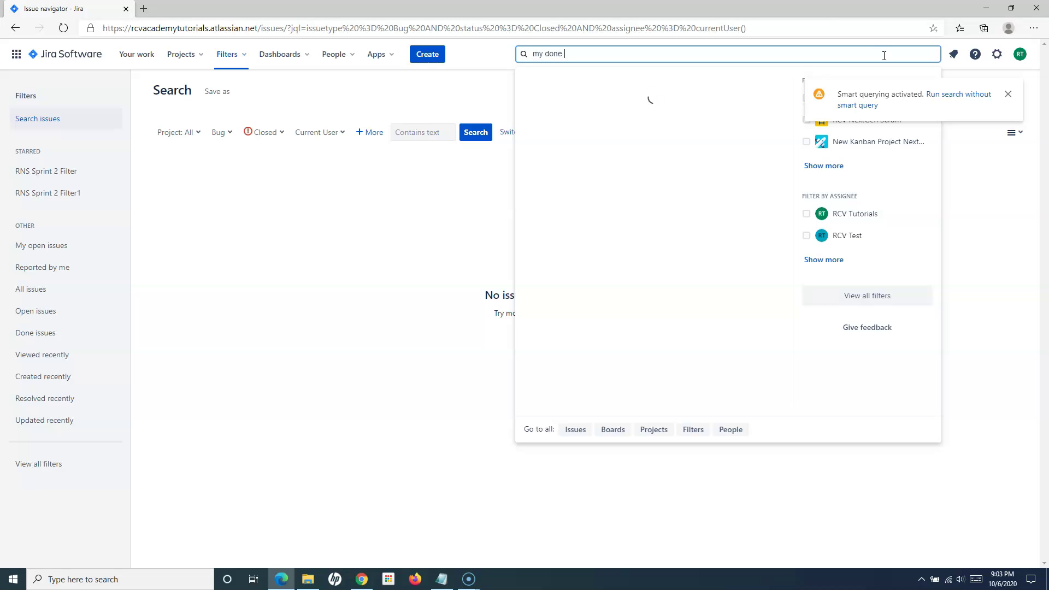
type(" bugs")
key("Return")
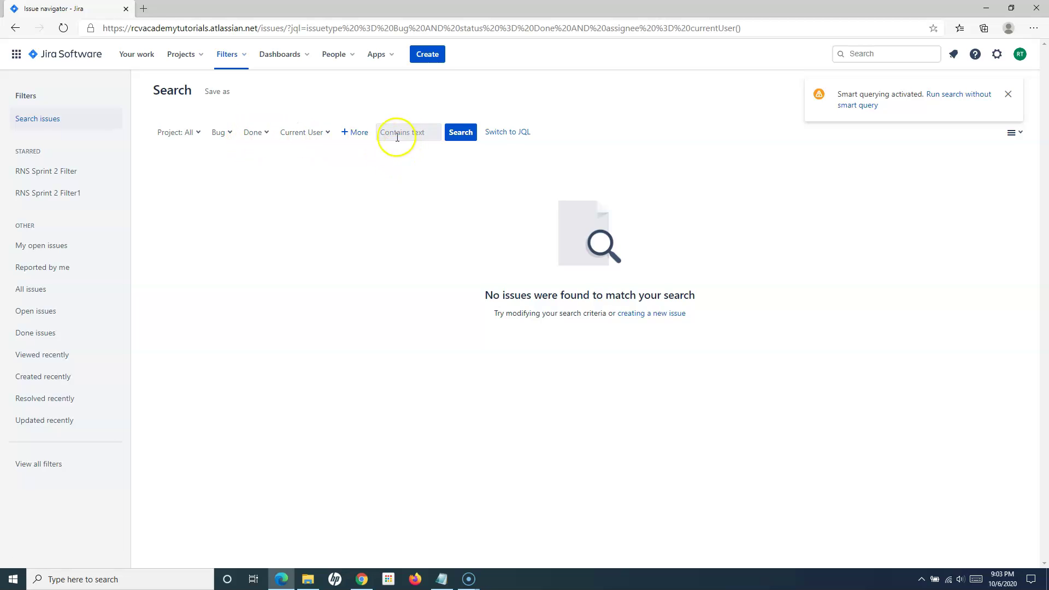
left_click(228, 134)
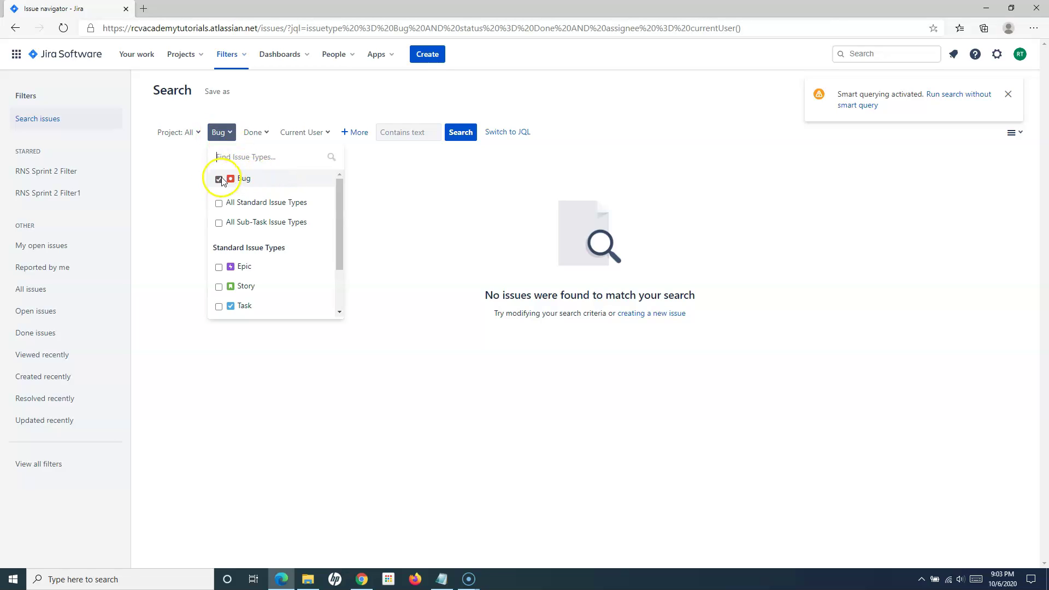
Run the quick search "my done stories" to look for completed stories assigned to the current user.
left_click(883, 53)
type("my done stories")
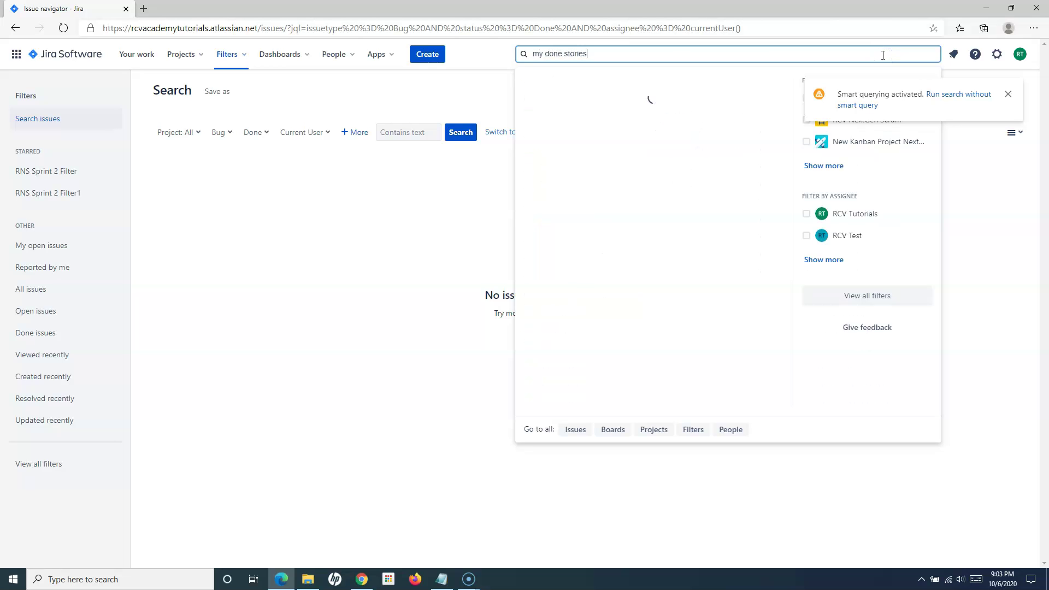
key("Return")
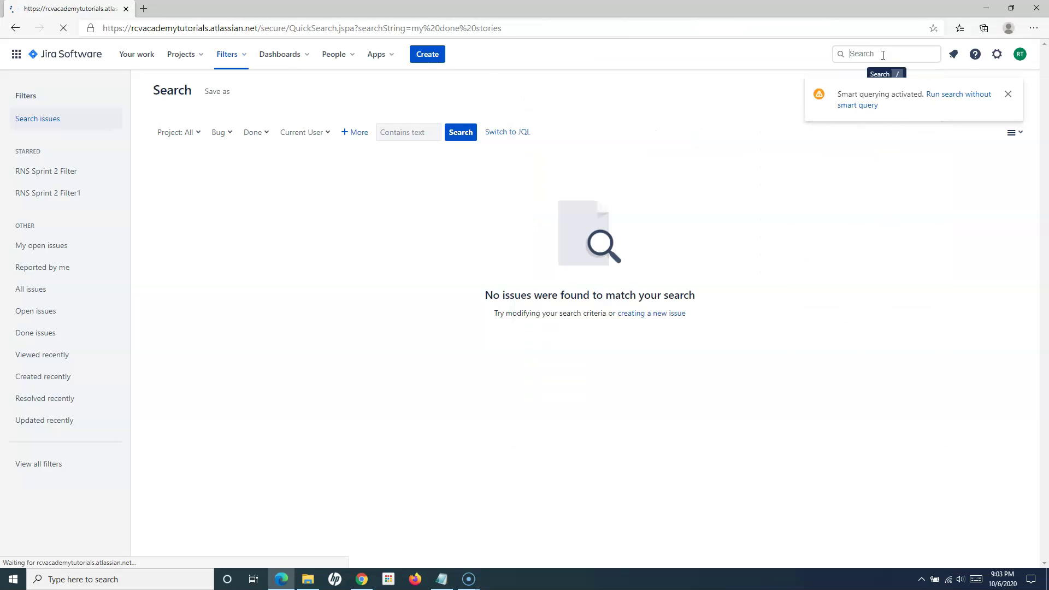
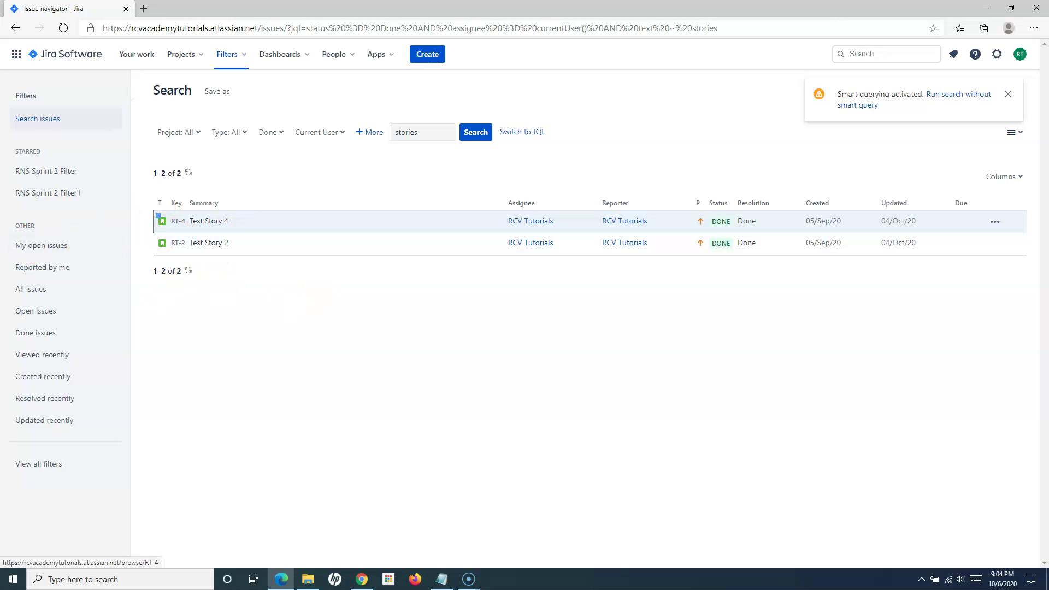
key("alt+Tab")
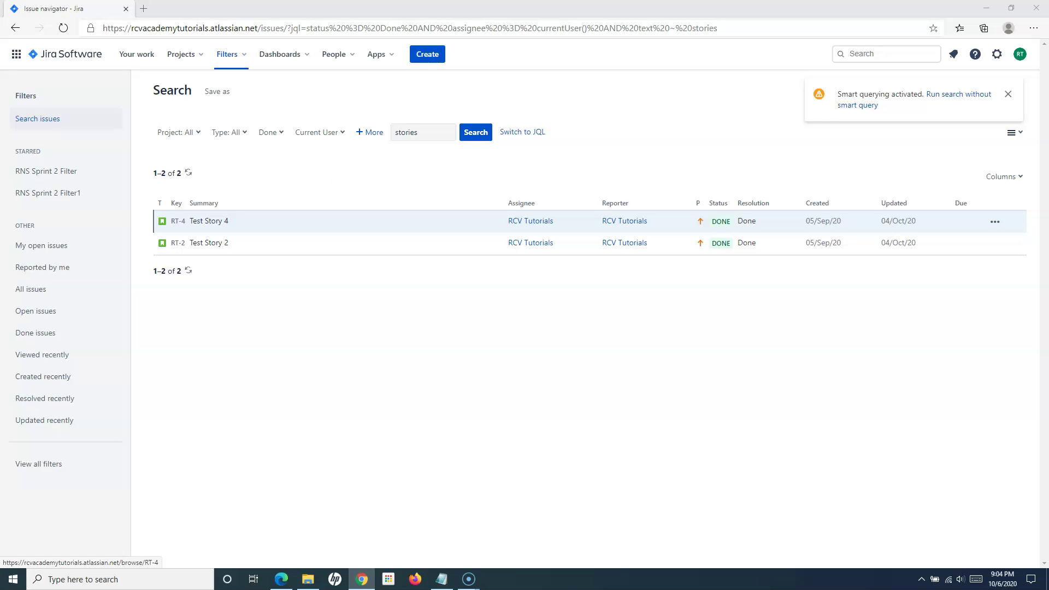
Run the quick search "r:me" and look through the issues reported by the current user.
left_click(861, 53)
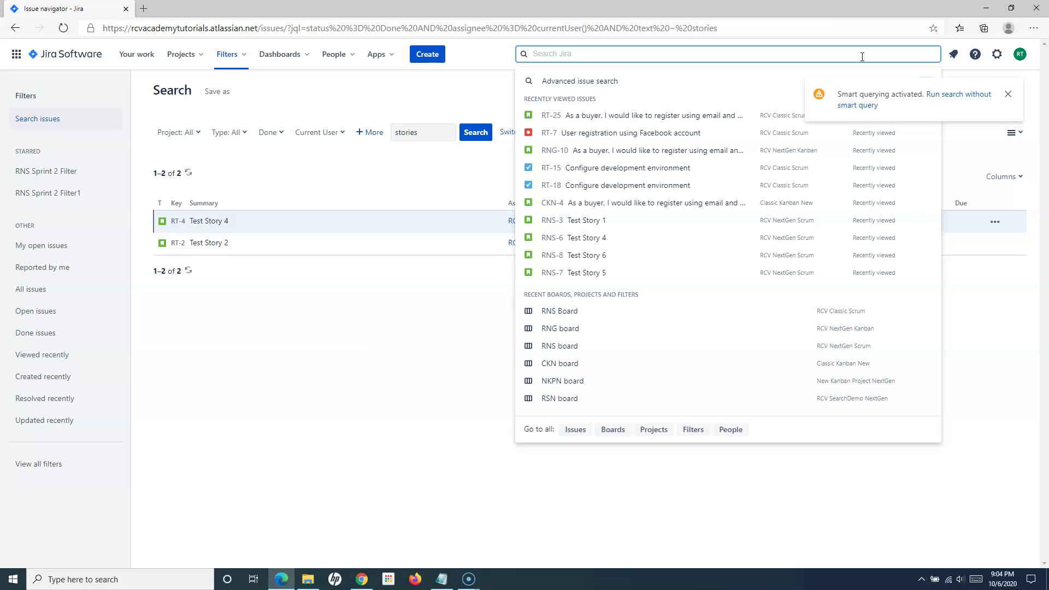
type("r")
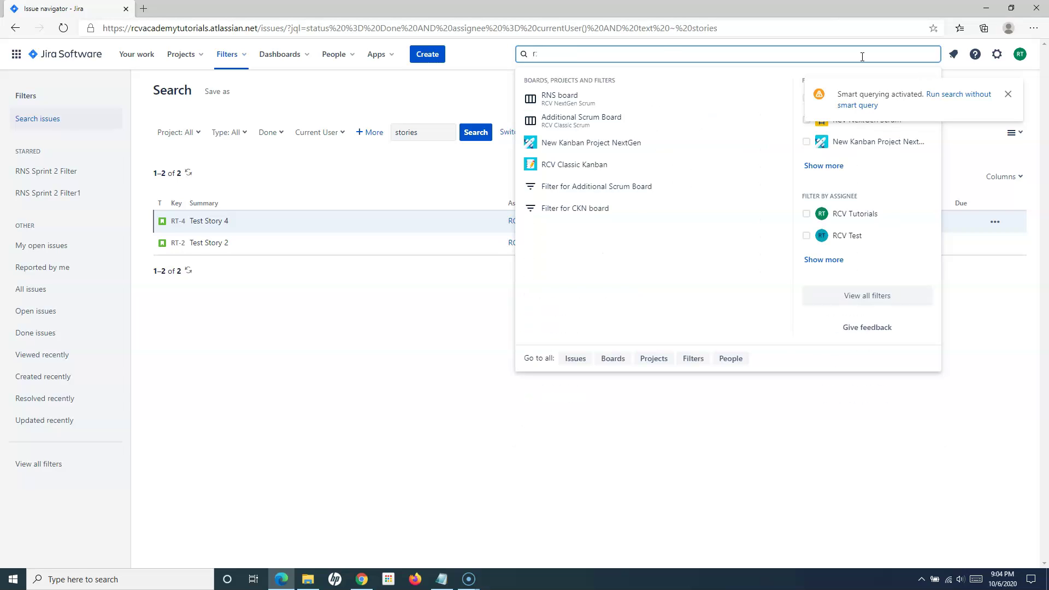
type(":me")
key("Return")
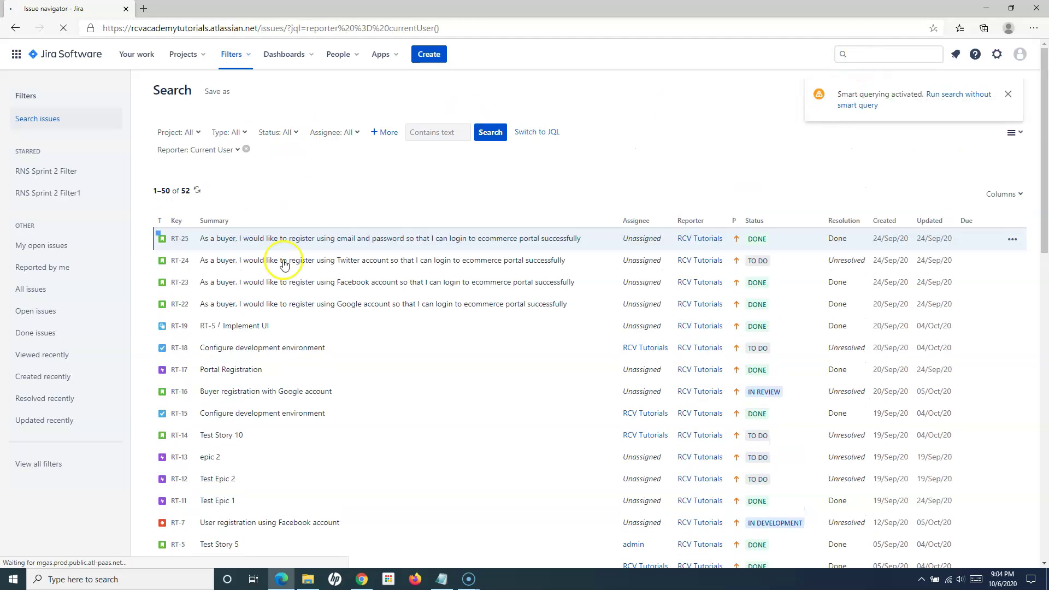
scroll(286, 392, "down", 8)
scroll(286, 392, "down", 3)
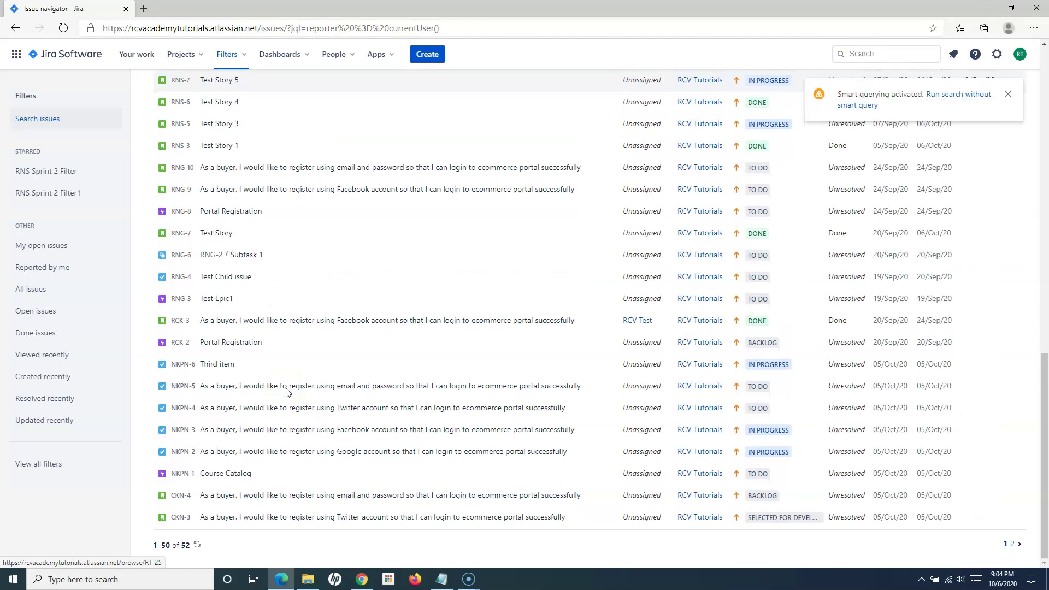
scroll(286, 392, "up", 12)
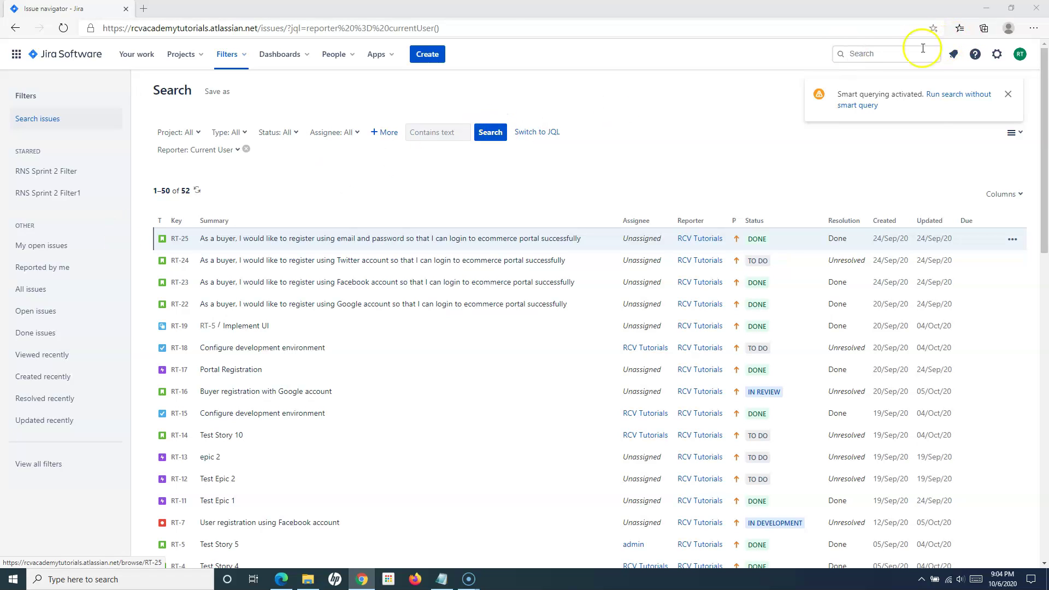
Run the quick search "overdue" to look for issues past their due date.
left_click(862, 54)
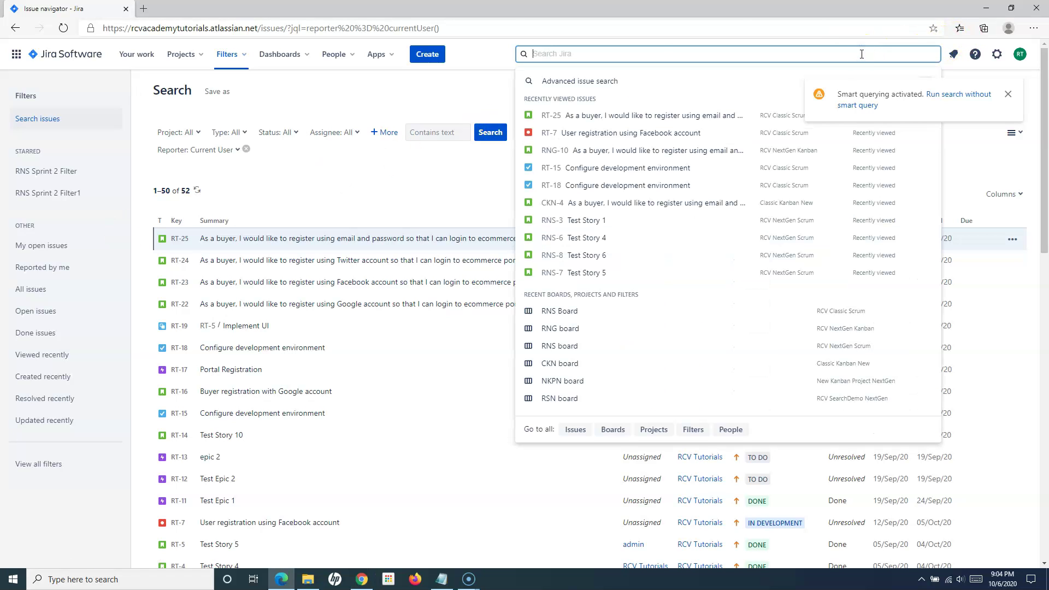
type("overdue")
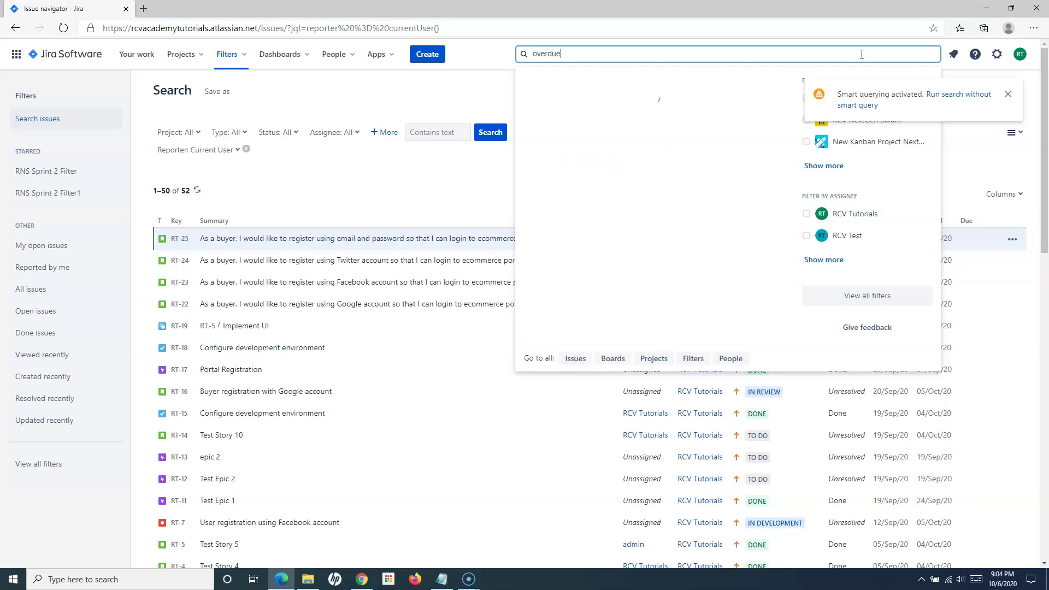
key("Return")
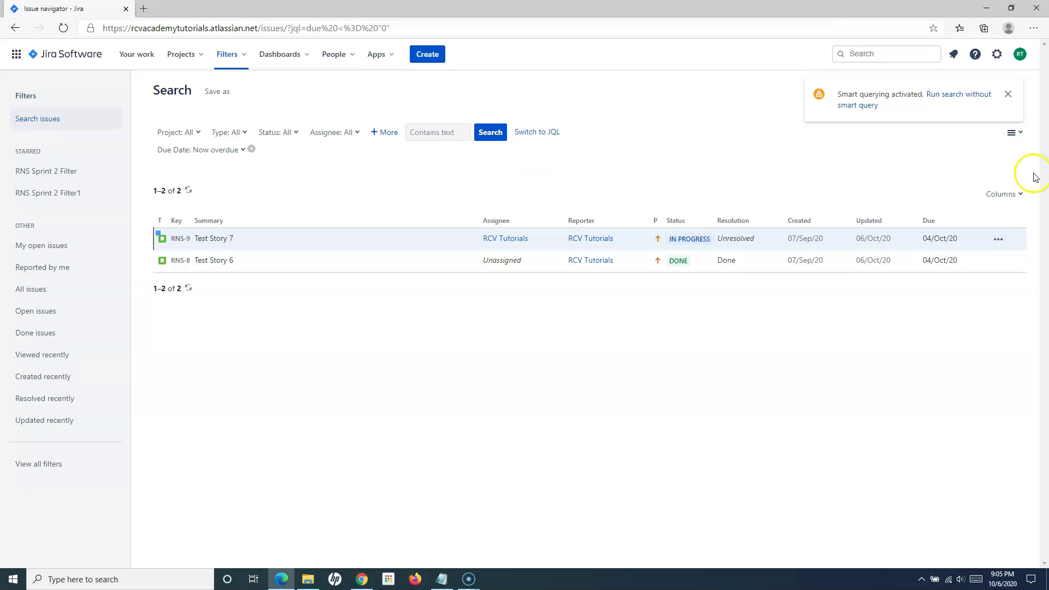
Run the quick search "created:yesterday" to look for issues created the previous day.
left_click(872, 56)
type("create")
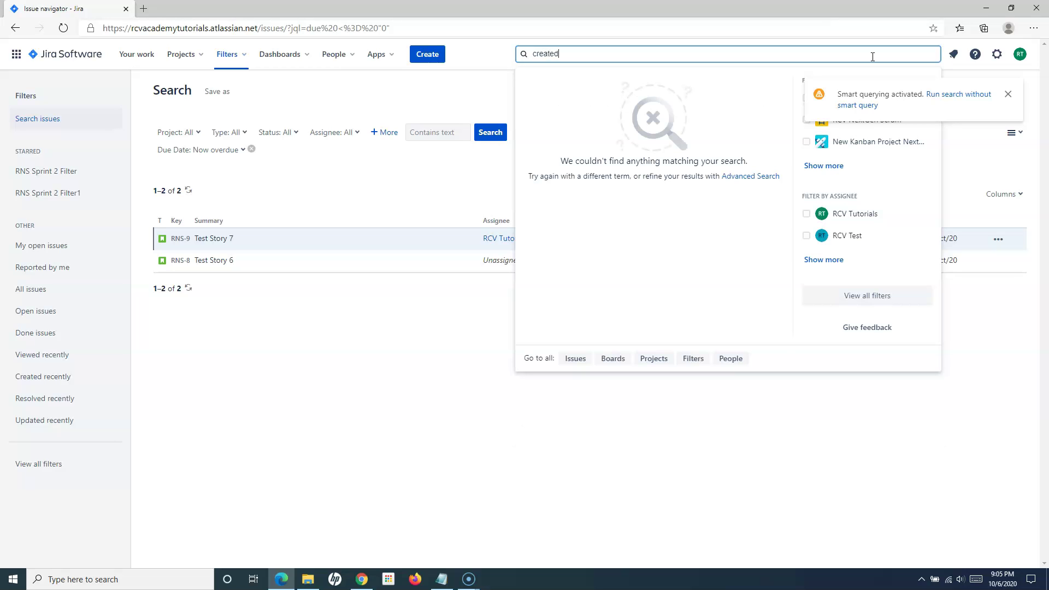
type("d")
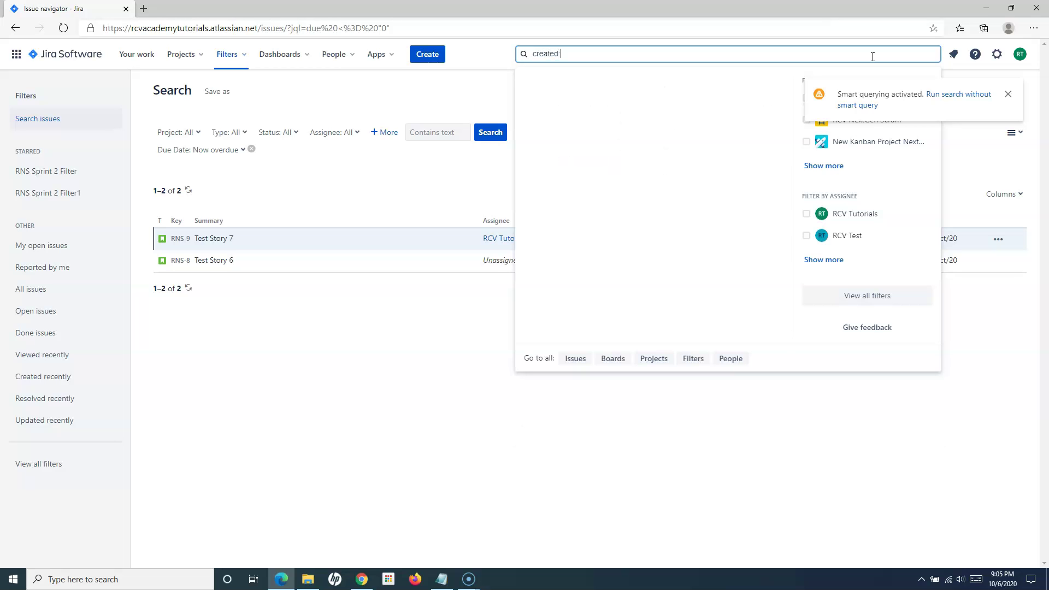
type(":yesterday")
key("Return")
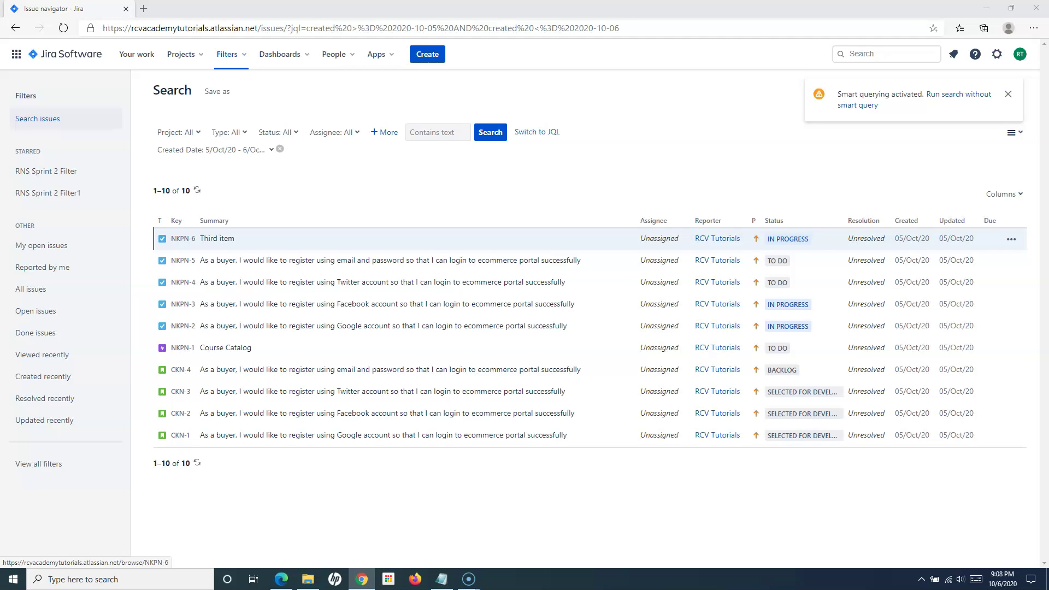
Search for issues by priority with the quick searches "blocker" and "major".
left_click(870, 55)
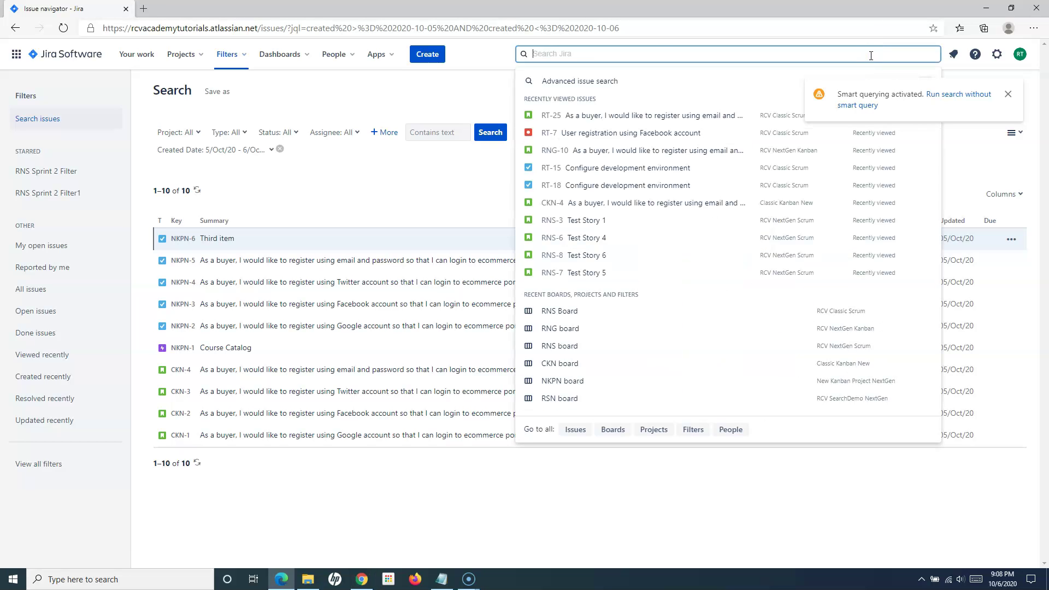
type("blocker")
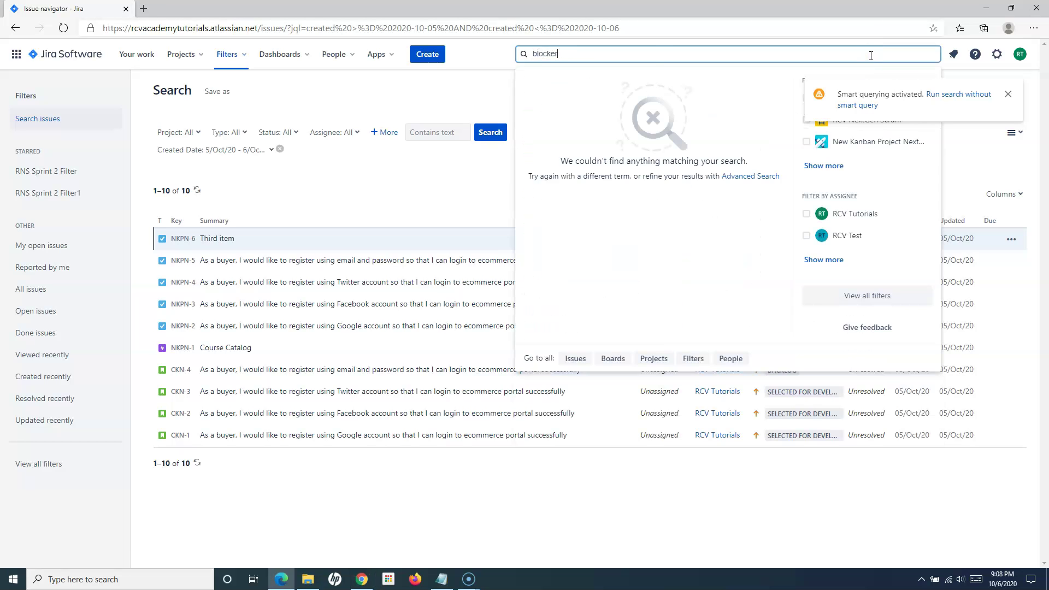
key("Return")
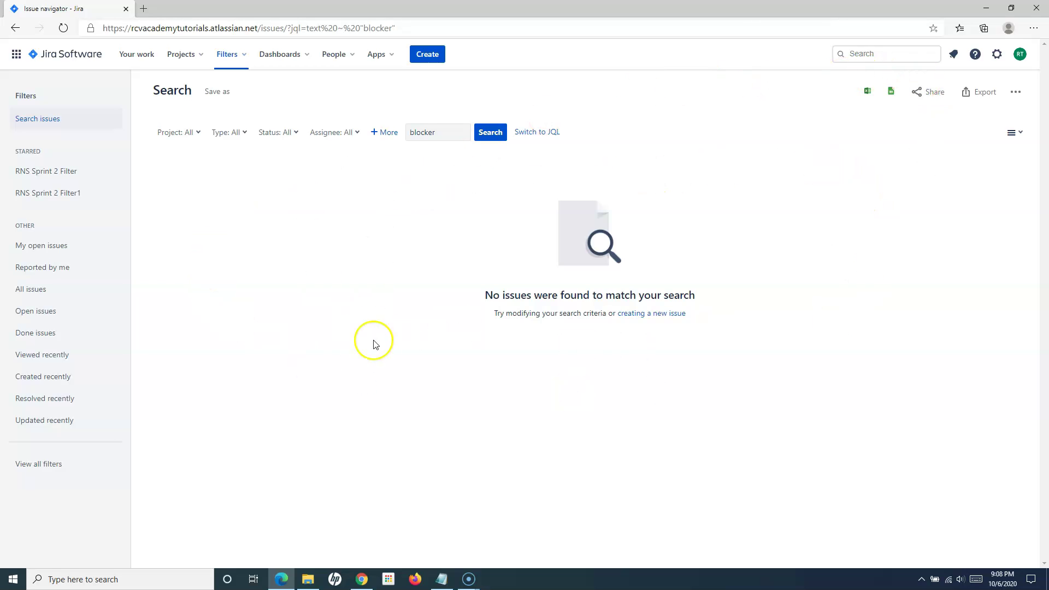
left_click(880, 53)
type("major")
key("Return")
Run the quick search "bugs" to look for issues of the bug type.
left_click(860, 56)
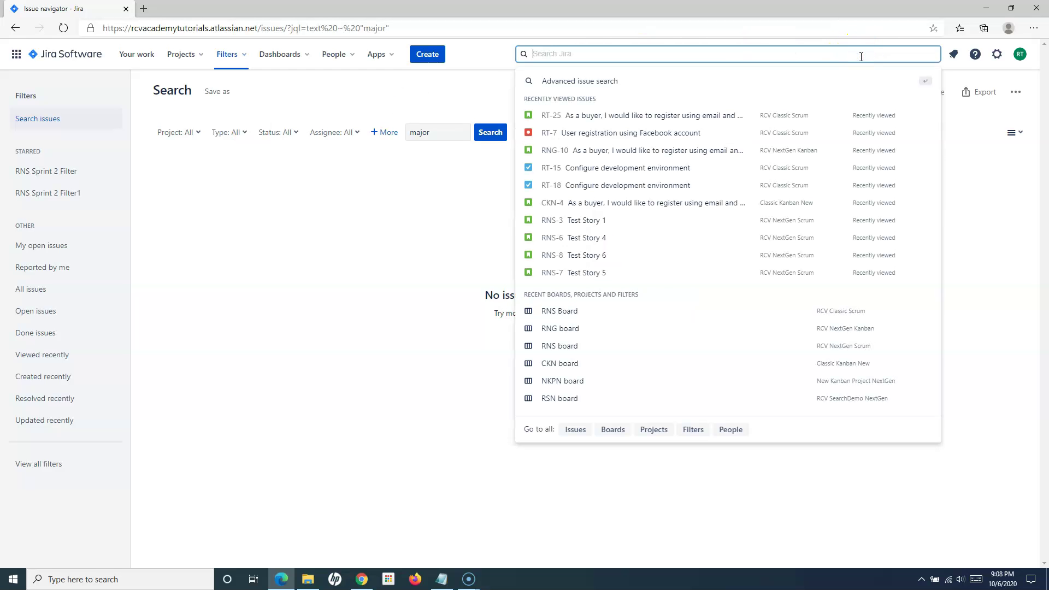
type("bug")
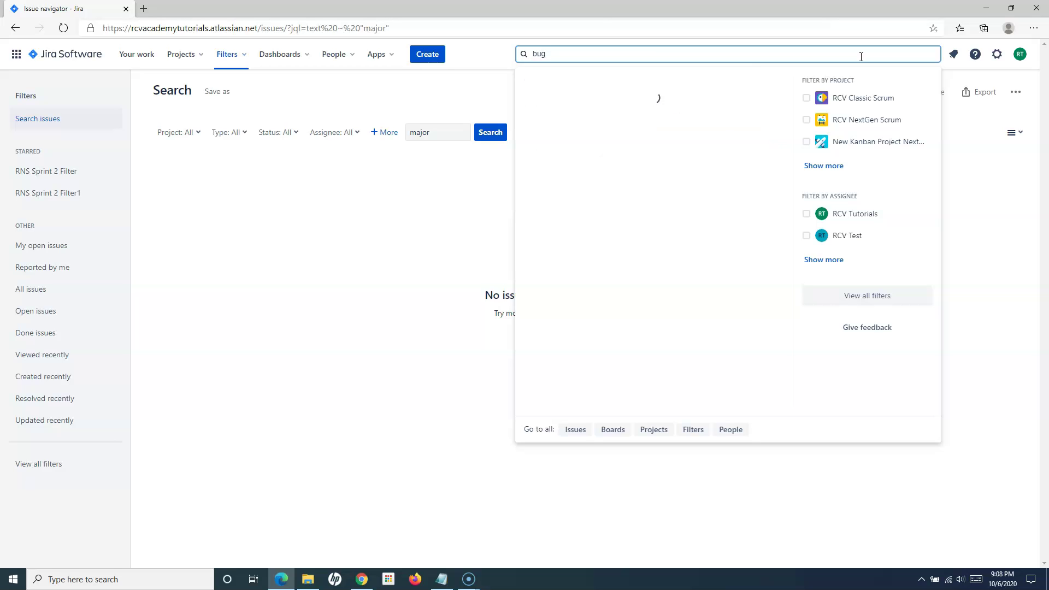
type("s")
key("Return")
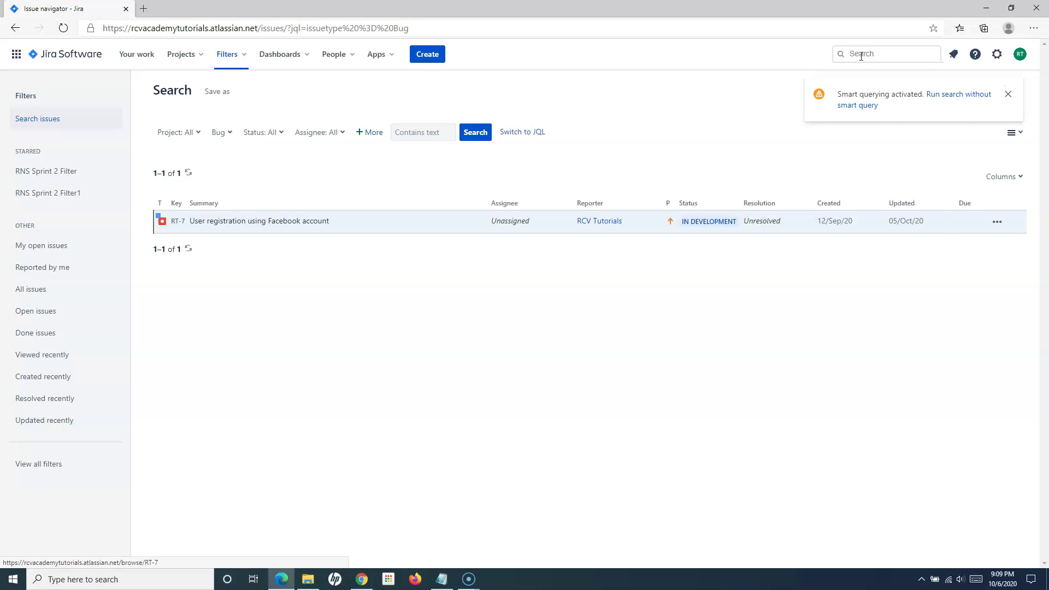
Run the quick search "stories" and look through the listed issues.
left_click(861, 54)
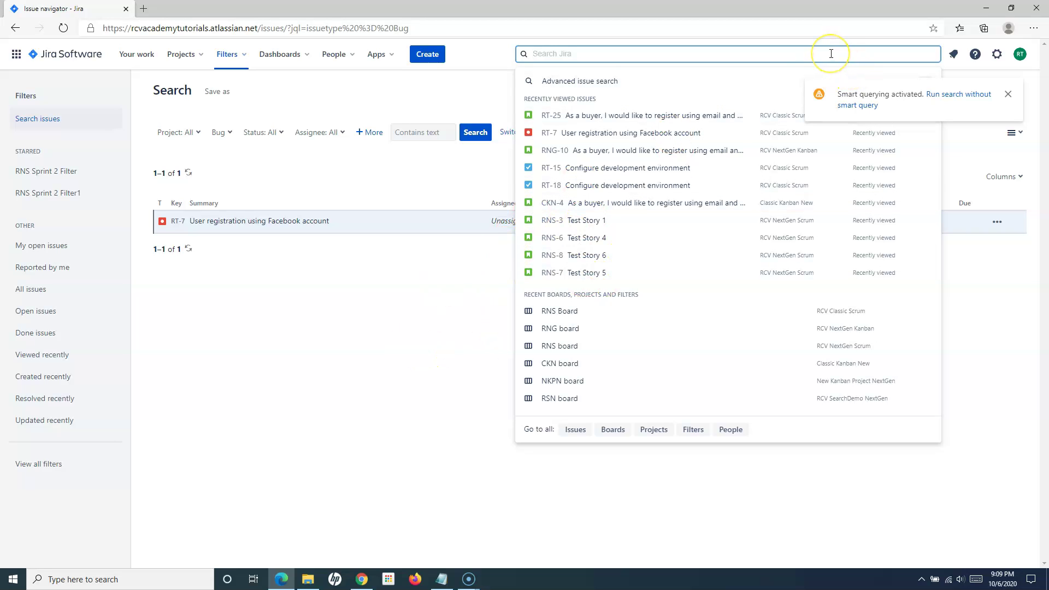
type("stories")
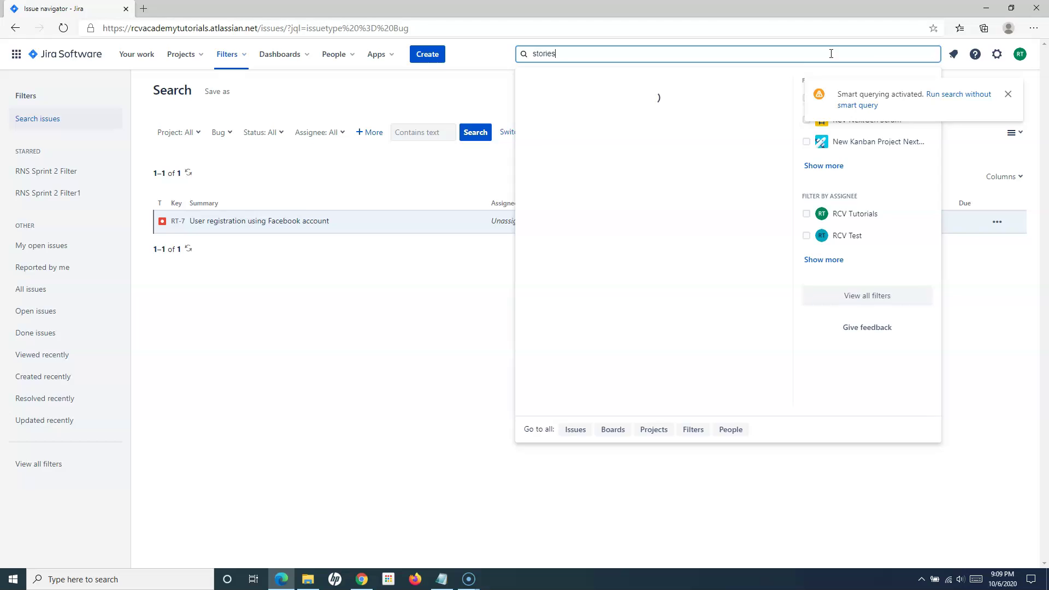
key("Return")
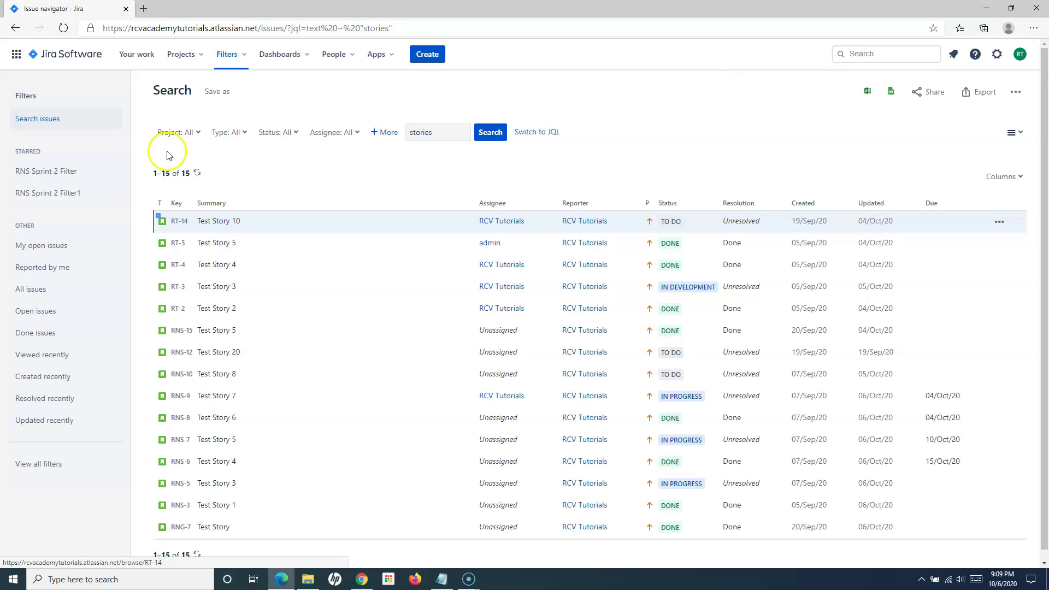
scroll(205, 358, "down", 1)
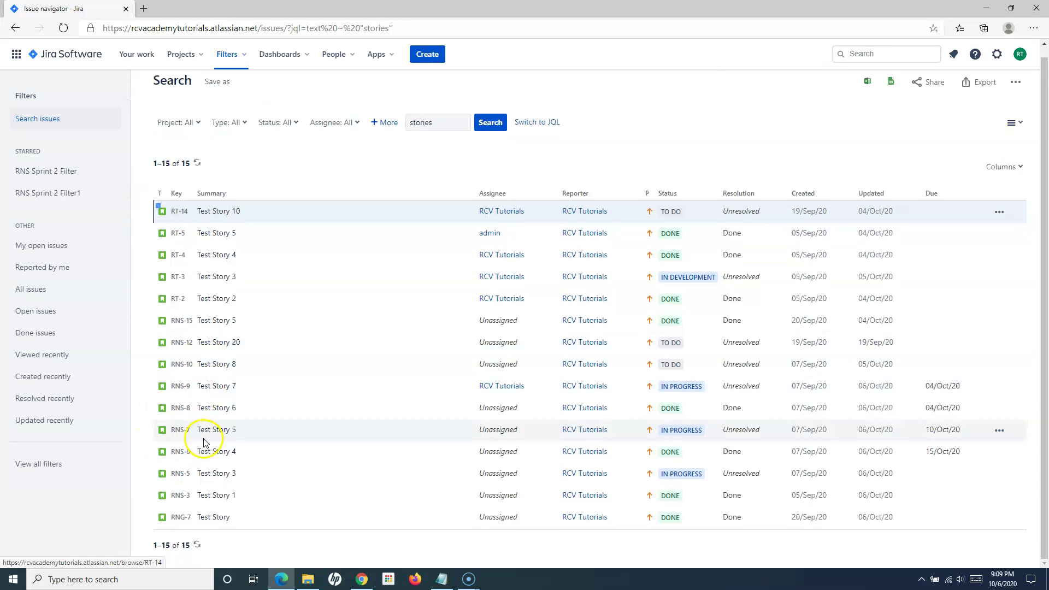
Run the quick search "done" and look through all issues with that status.
left_click(860, 53)
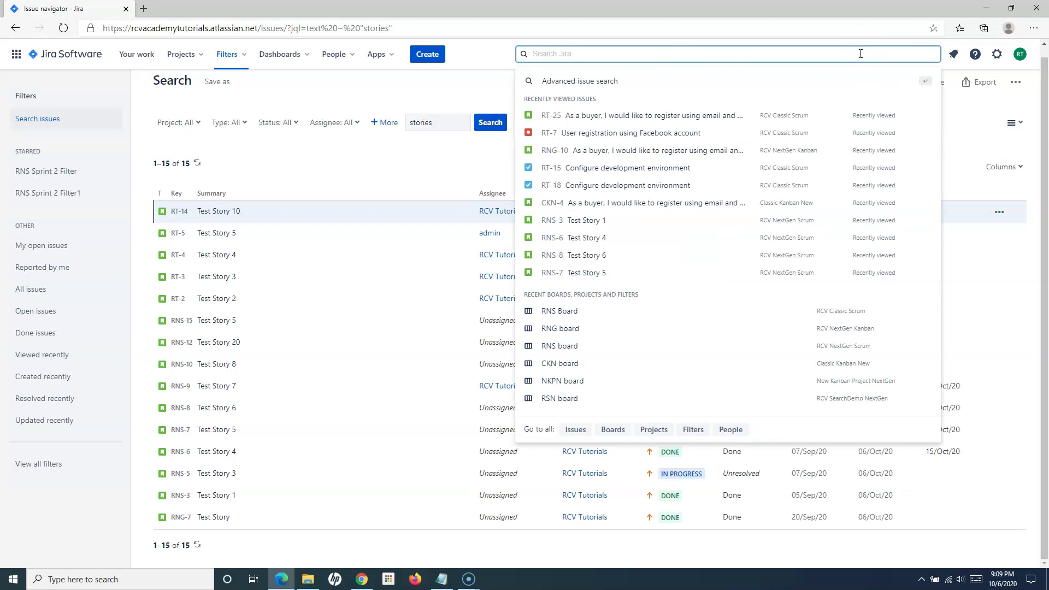
type("reso")
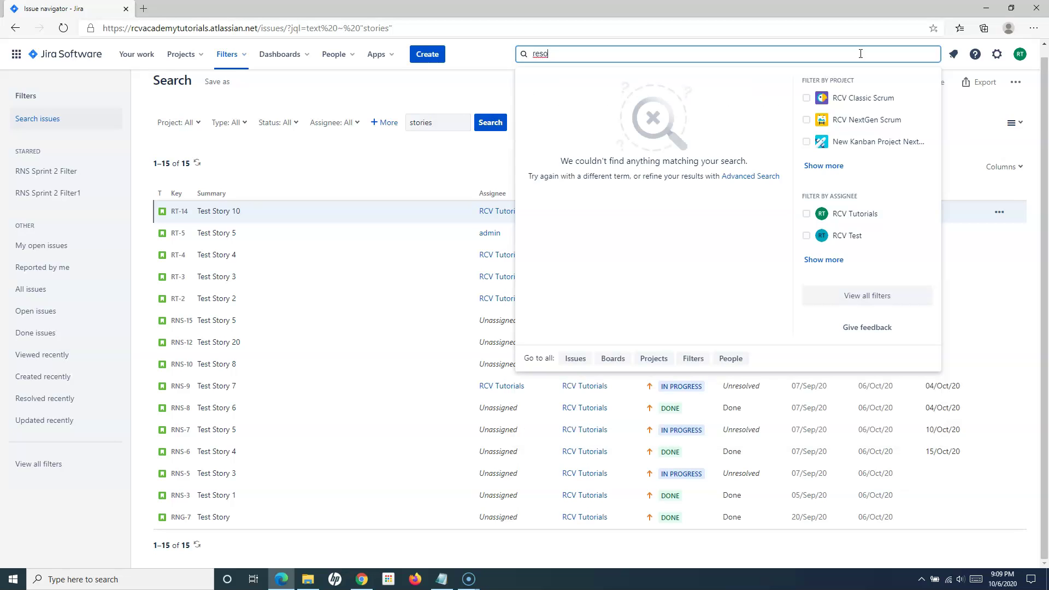
key("BackSpace")
key("BackSpace")
key("BackSpace")
key("BackSpace")
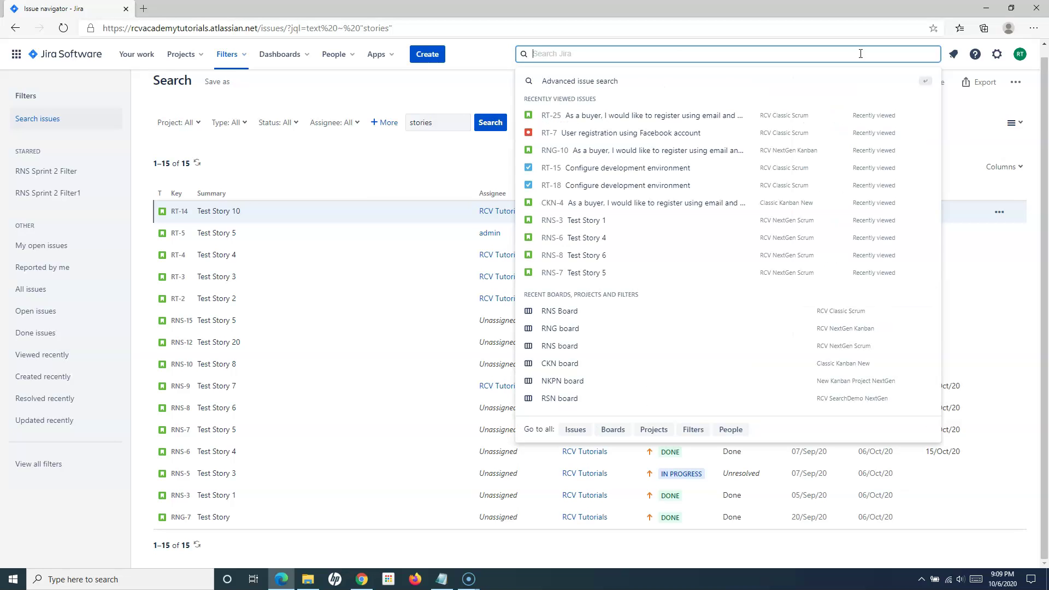
type("done")
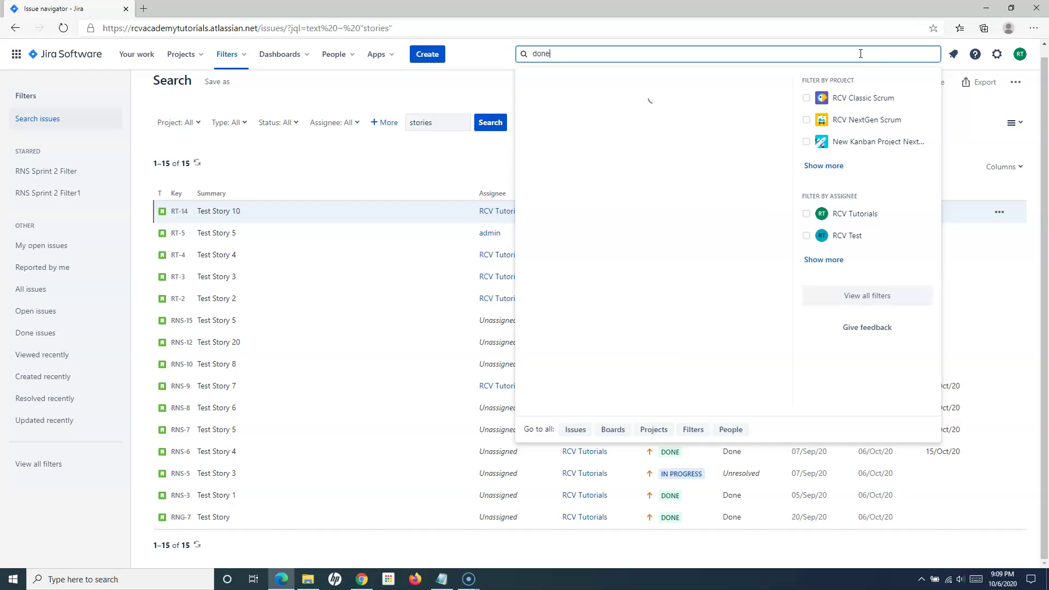
key("Return")
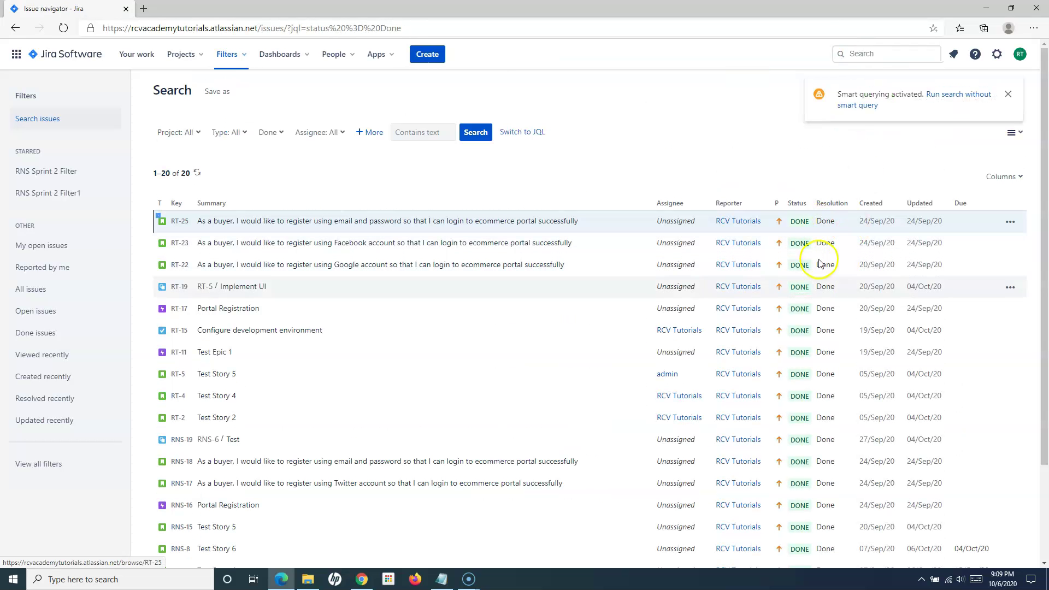
scroll(828, 475, "down", 3)
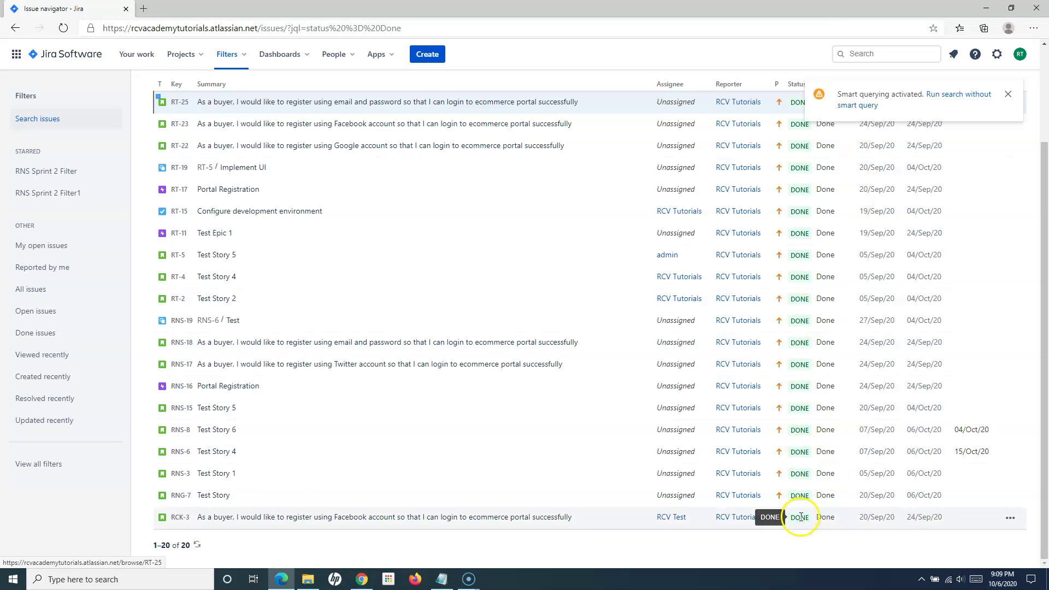
scroll(601, 262, "up", 3)
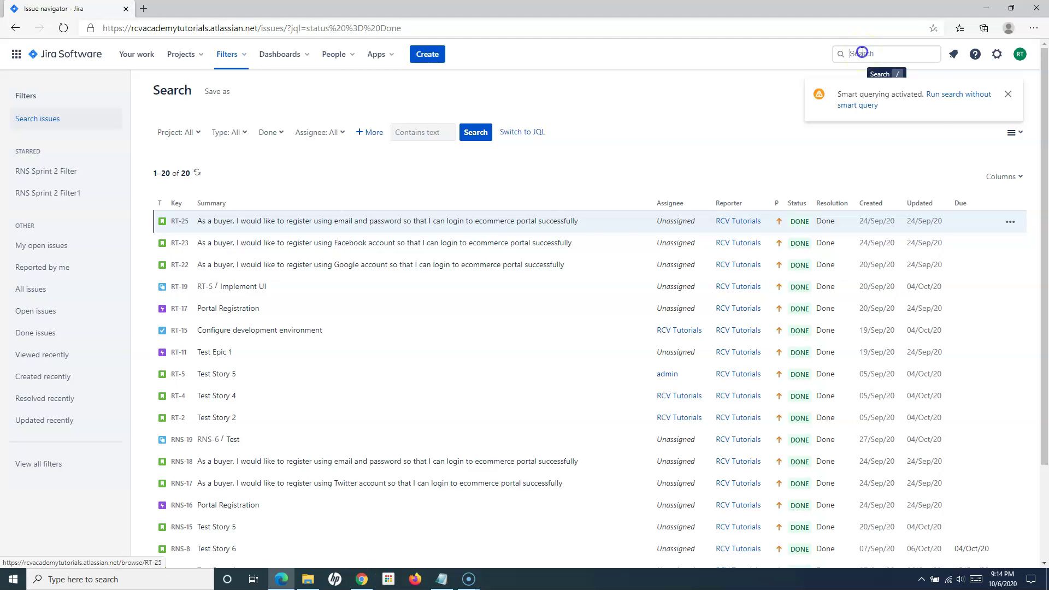
Run the quick search "ff:1.0" to look for issues with fix version 1.0.
left_click(862, 53)
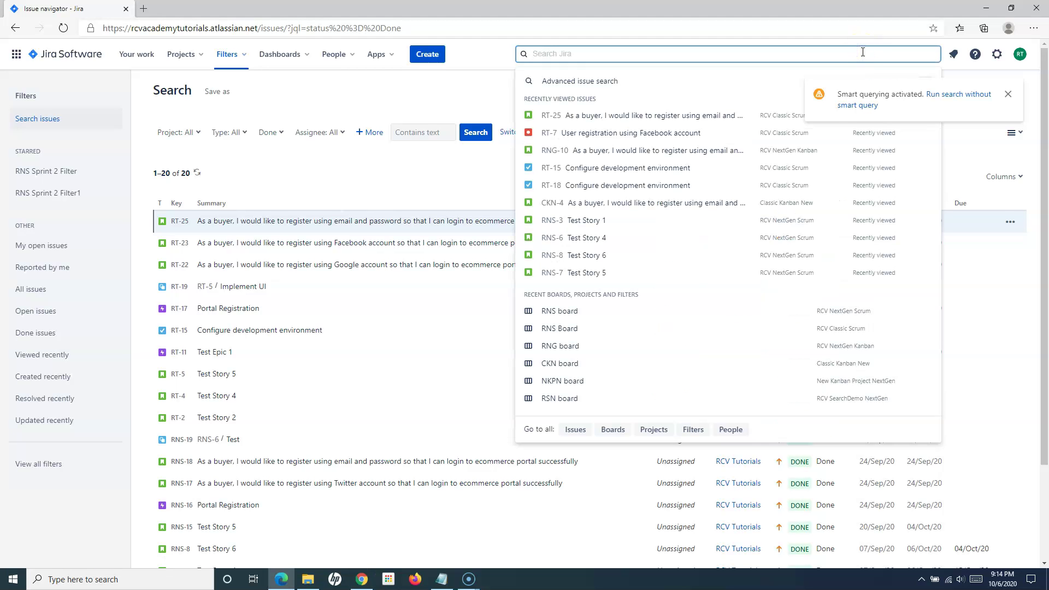
type("ff")
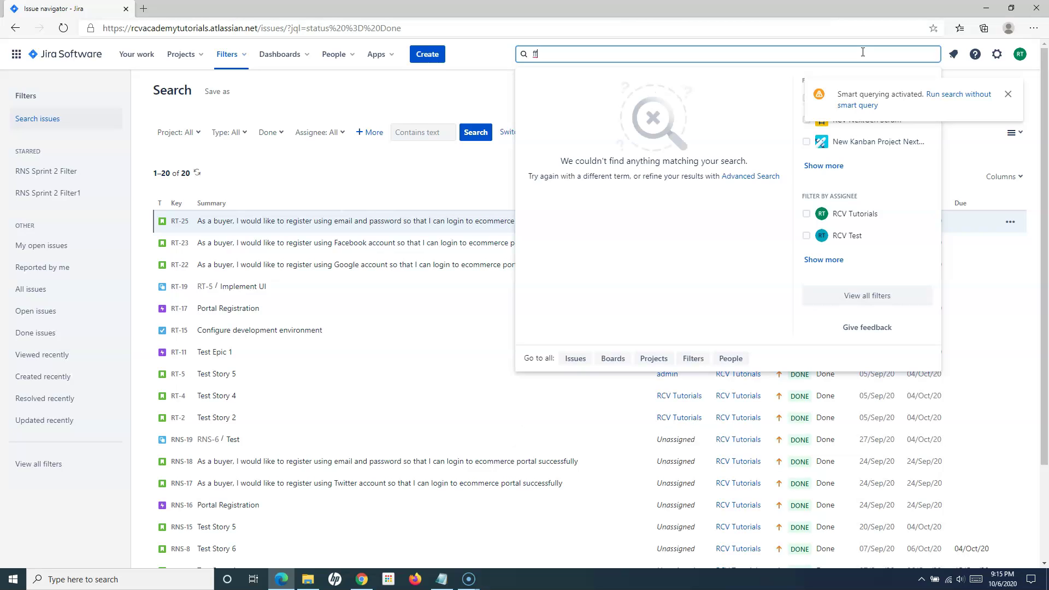
type(":1.0")
key("Return")
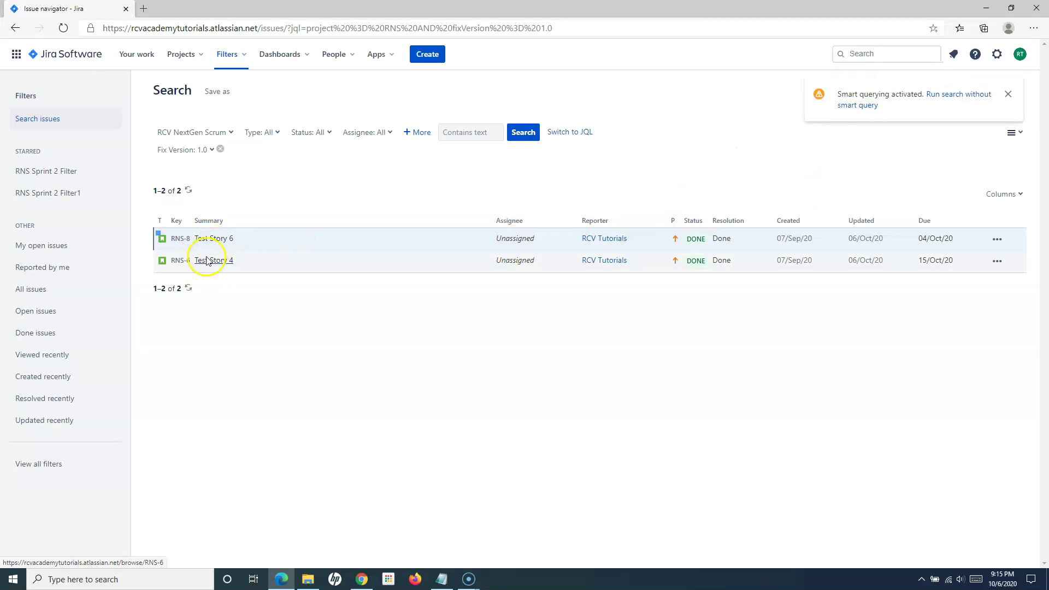
Run the quick search "v:1.0" to look for issues whose affected version is 1.0.
left_click(873, 53)
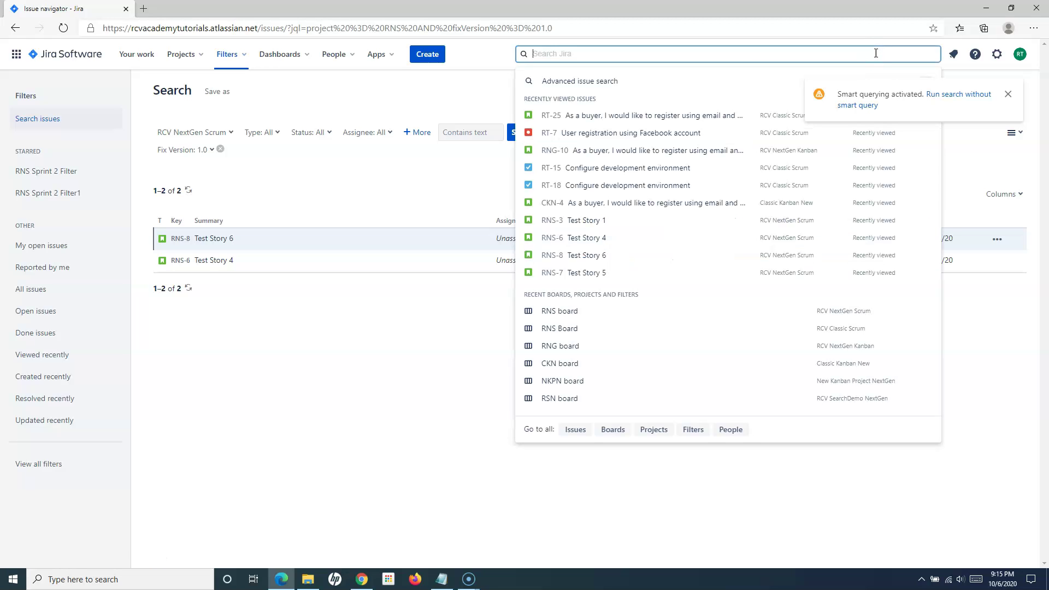
type("v")
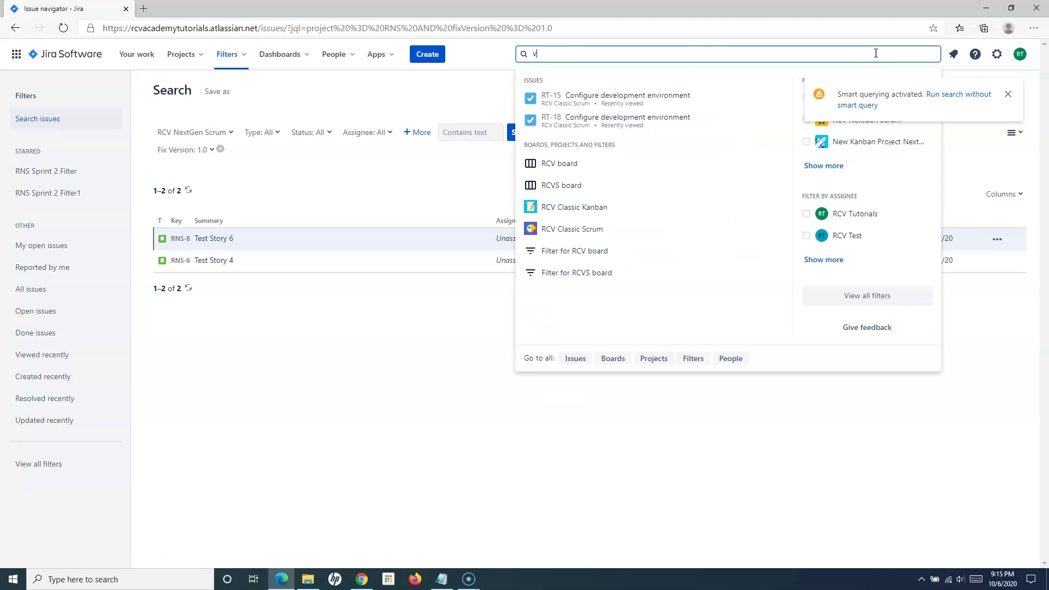
type(":")
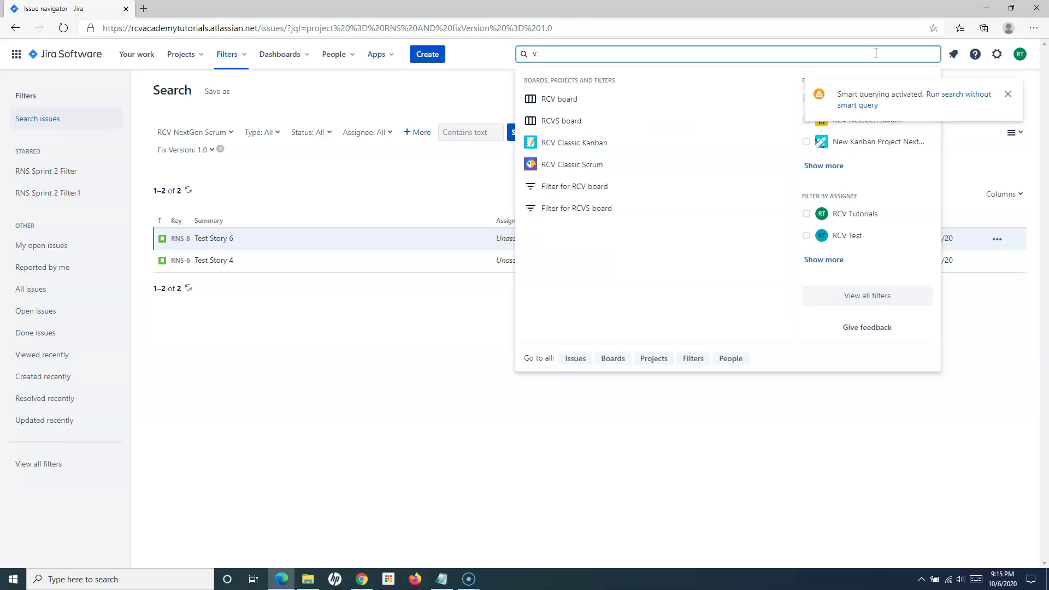
type("1.0")
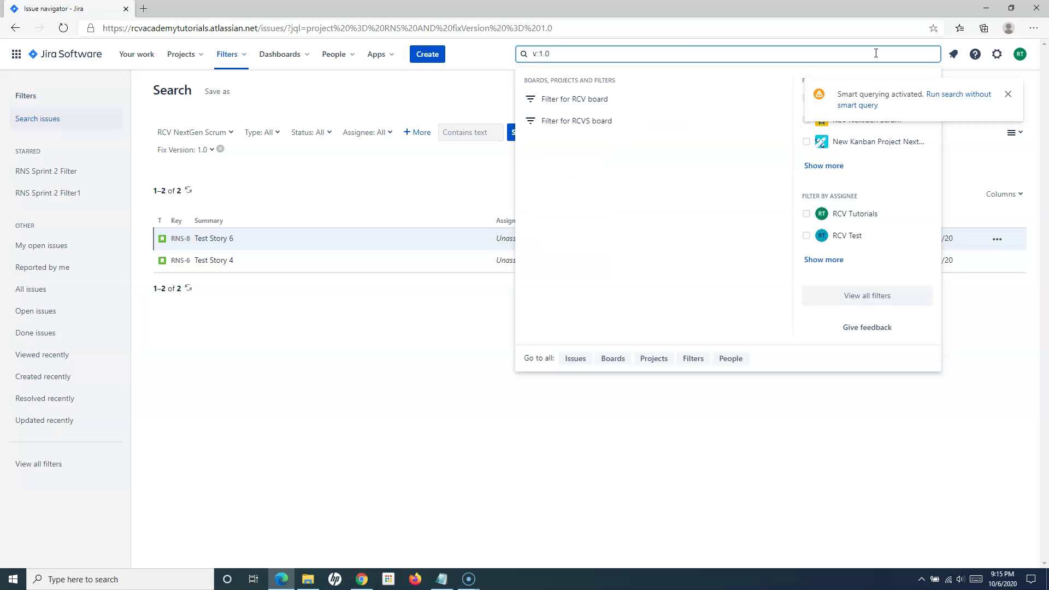
key("Return")
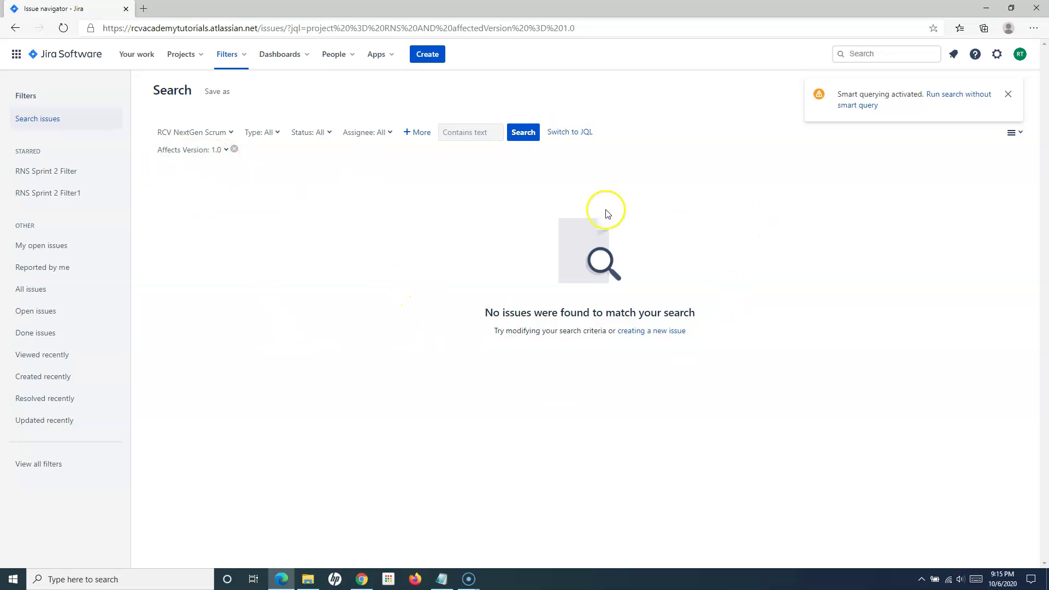
Run the quick search "c:database" to look for issues belonging to the Database component.
left_click(859, 54)
type("v")
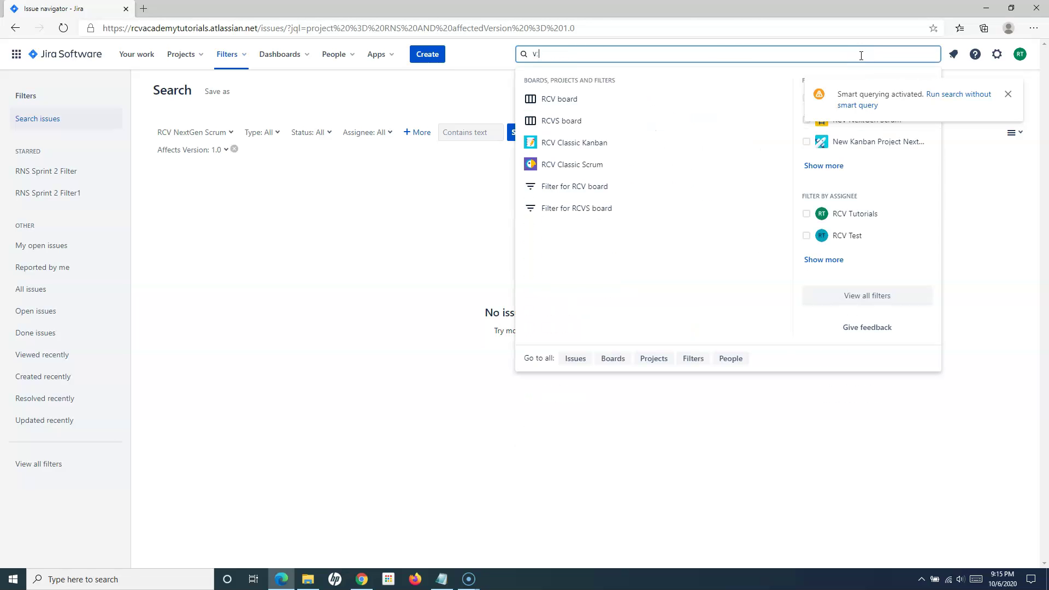
key("BackSpace")
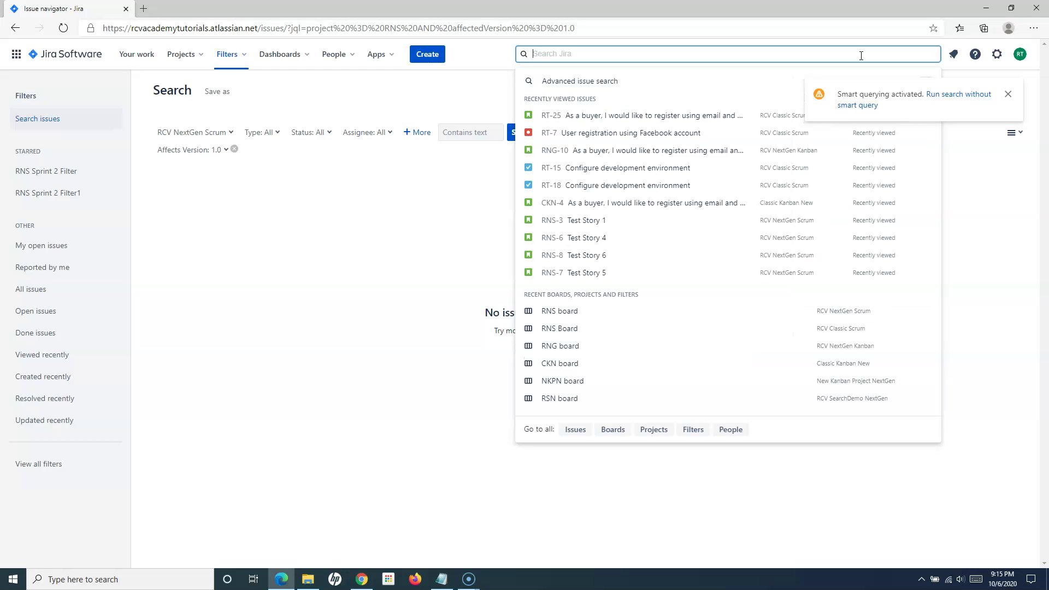
type("c")
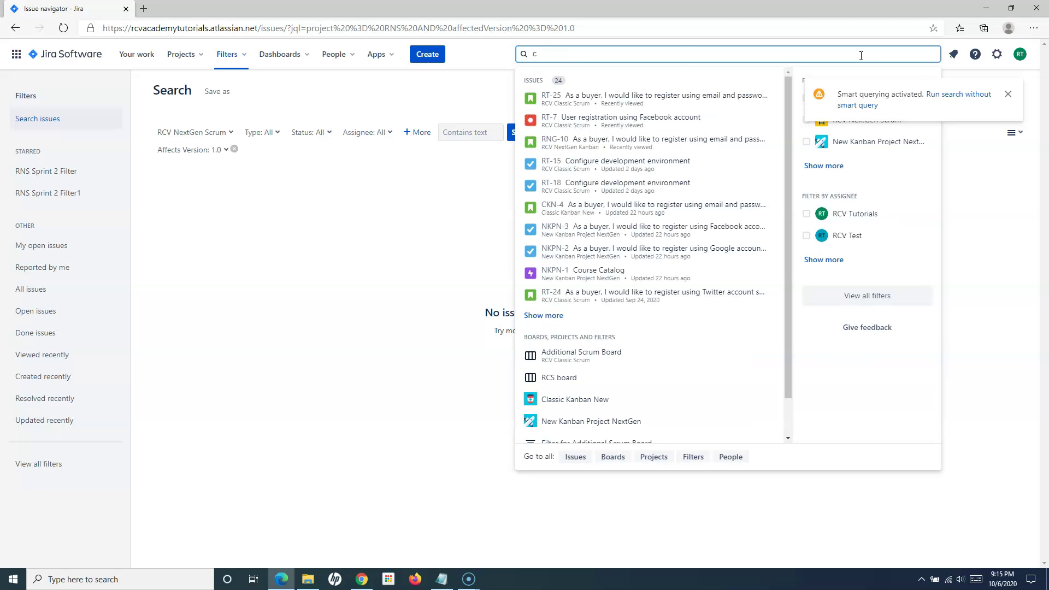
type(":")
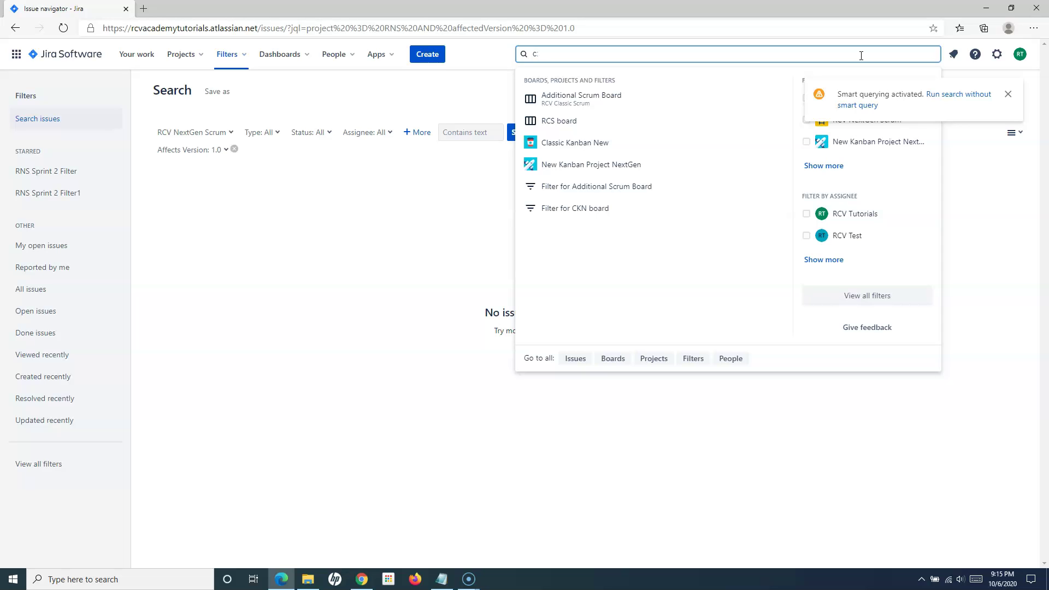
type("databa")
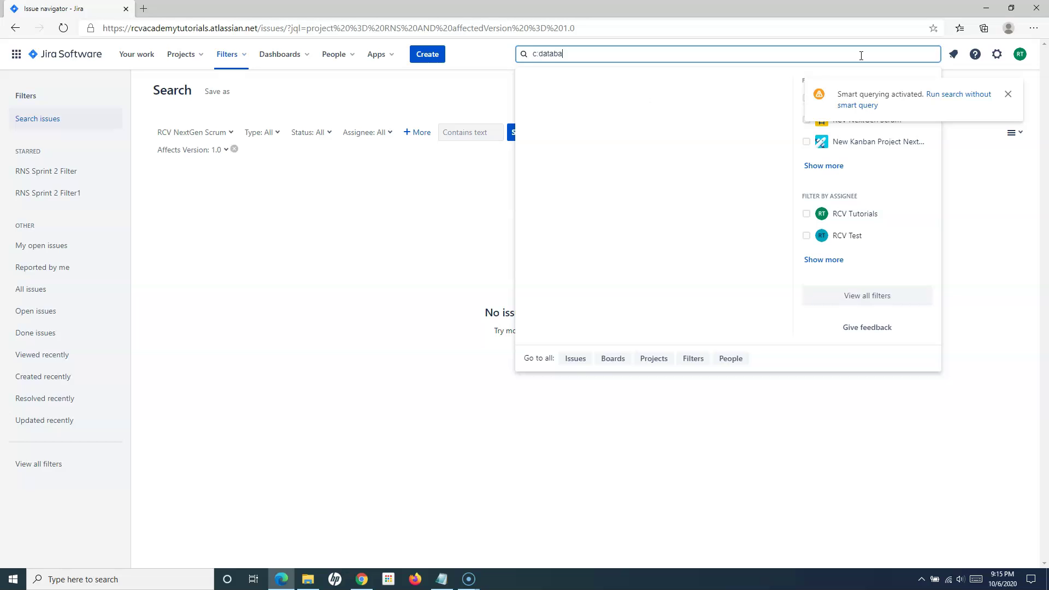
type("se")
key("Return")
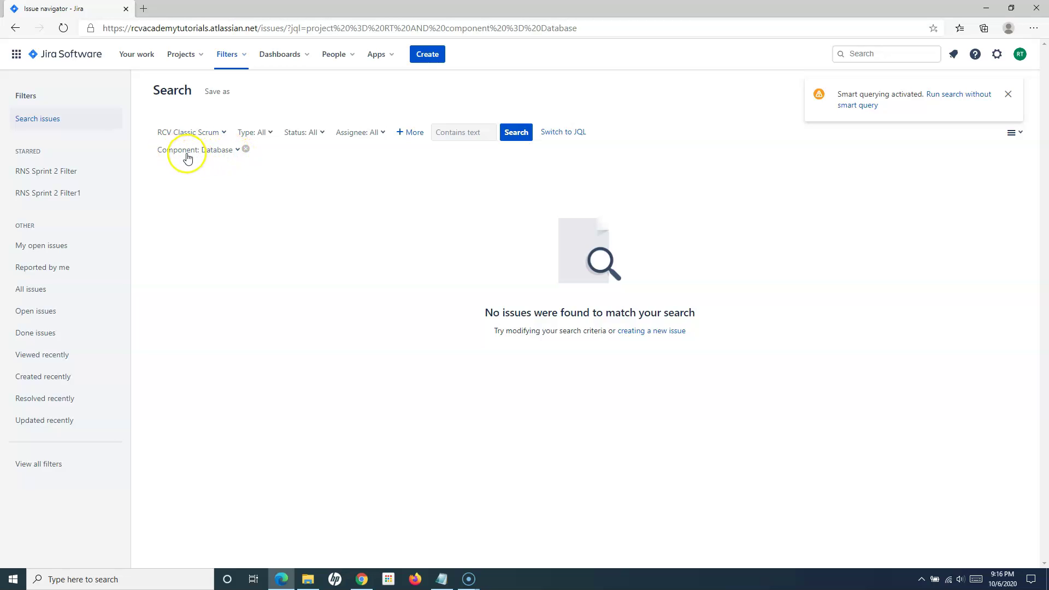
Repeat the affected-version quick search with "v:1.0".
left_click(869, 53)
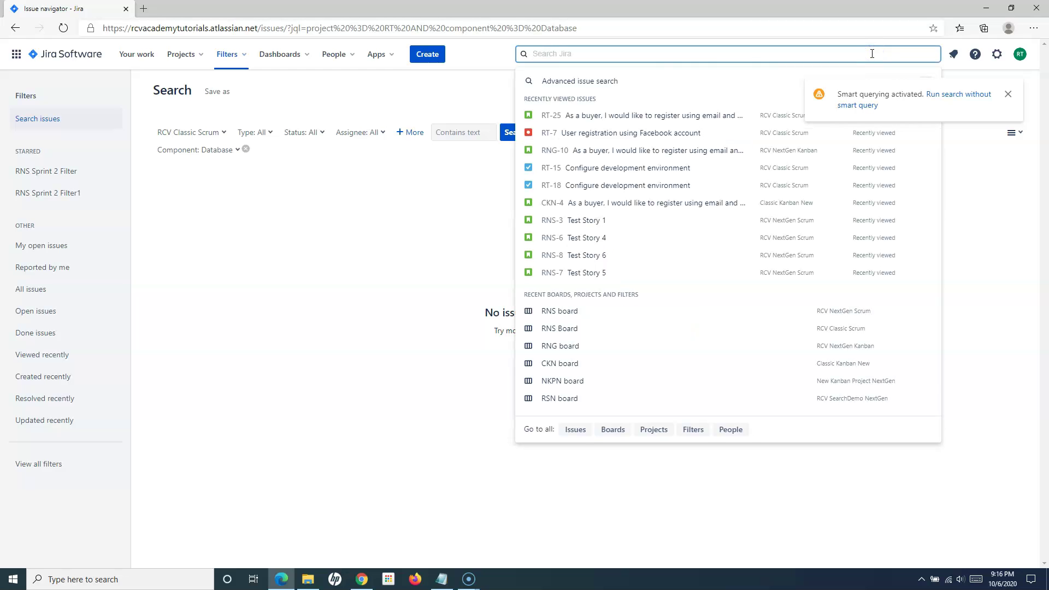
type("a")
key("BackSpace")
type("v")
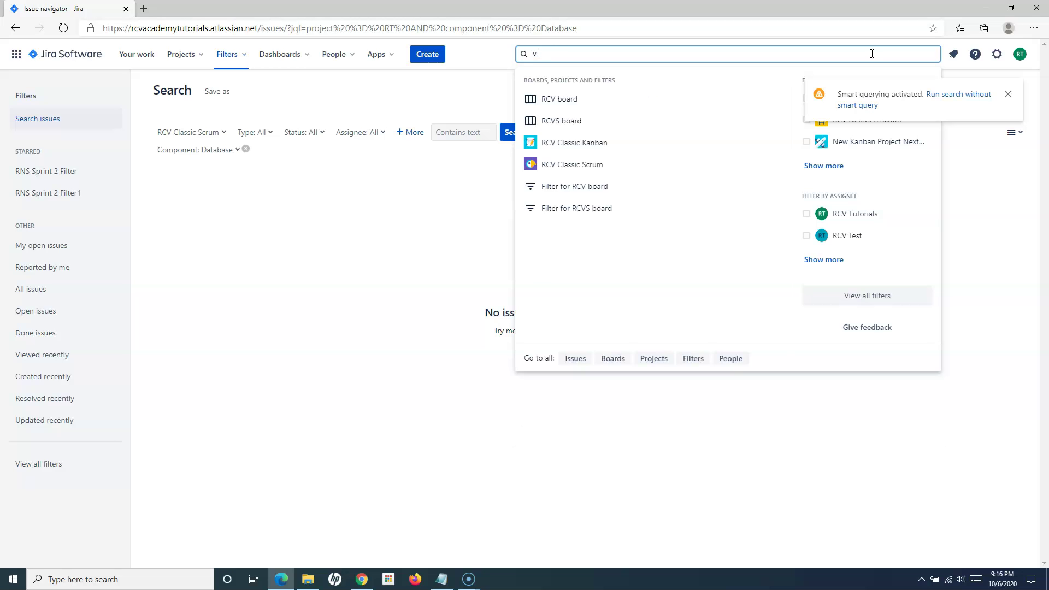
type(":1.0")
key("Return")
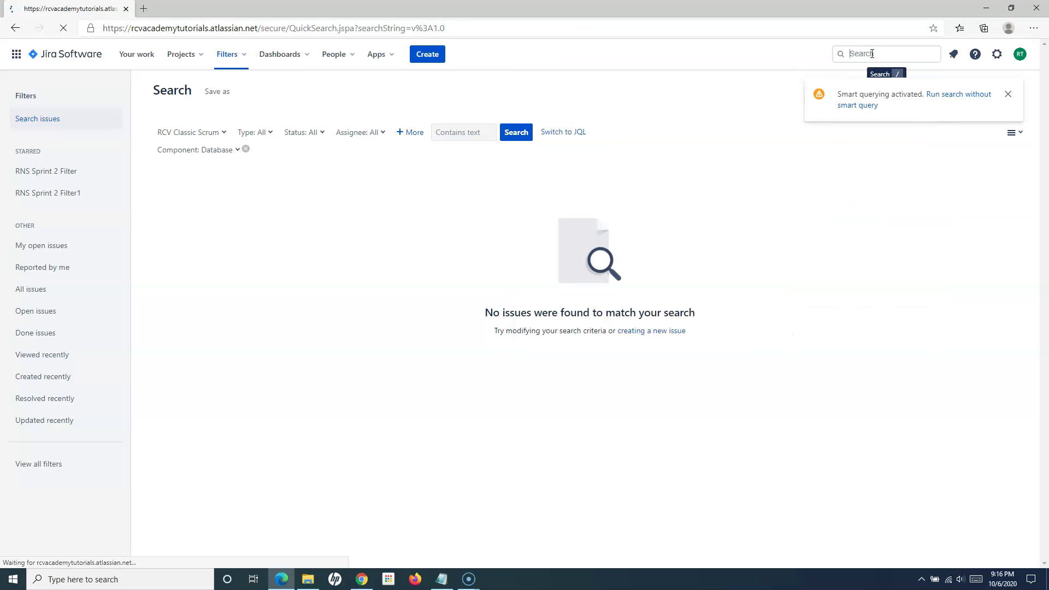